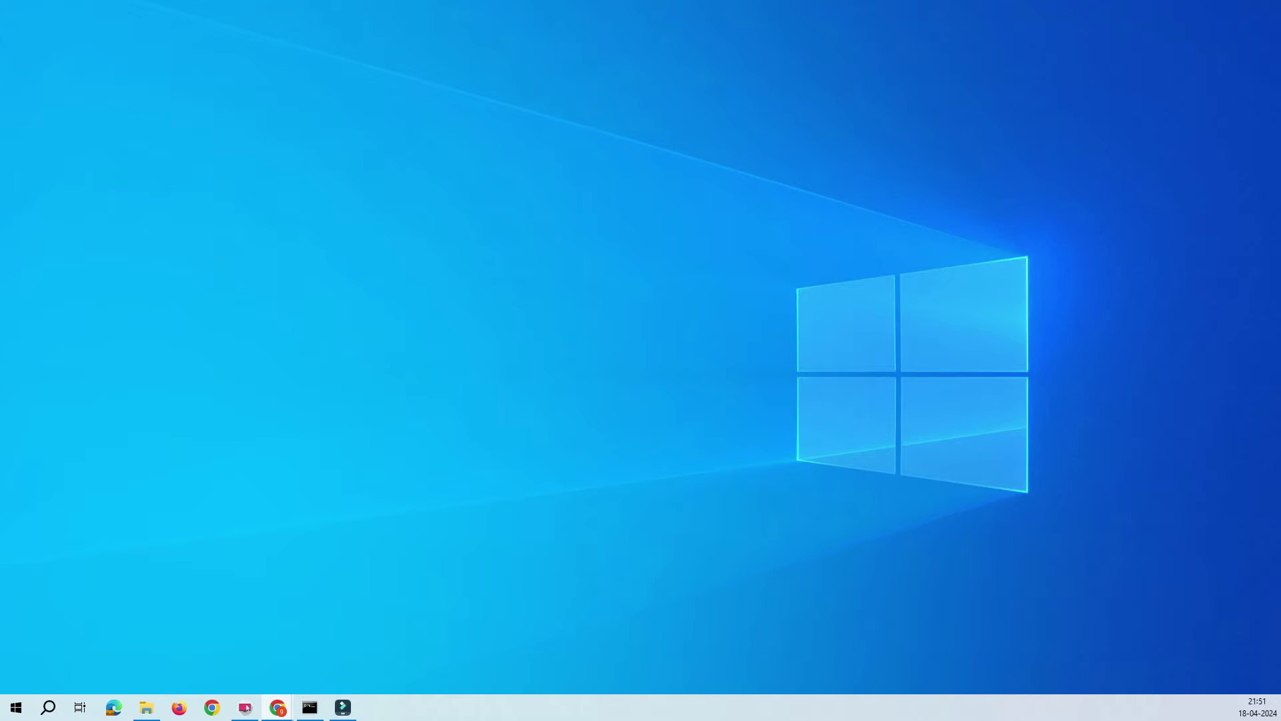
Open a new Chrome tab and go to the router address 192.168.0.1.
click(277, 707)
double_click(895, 51)
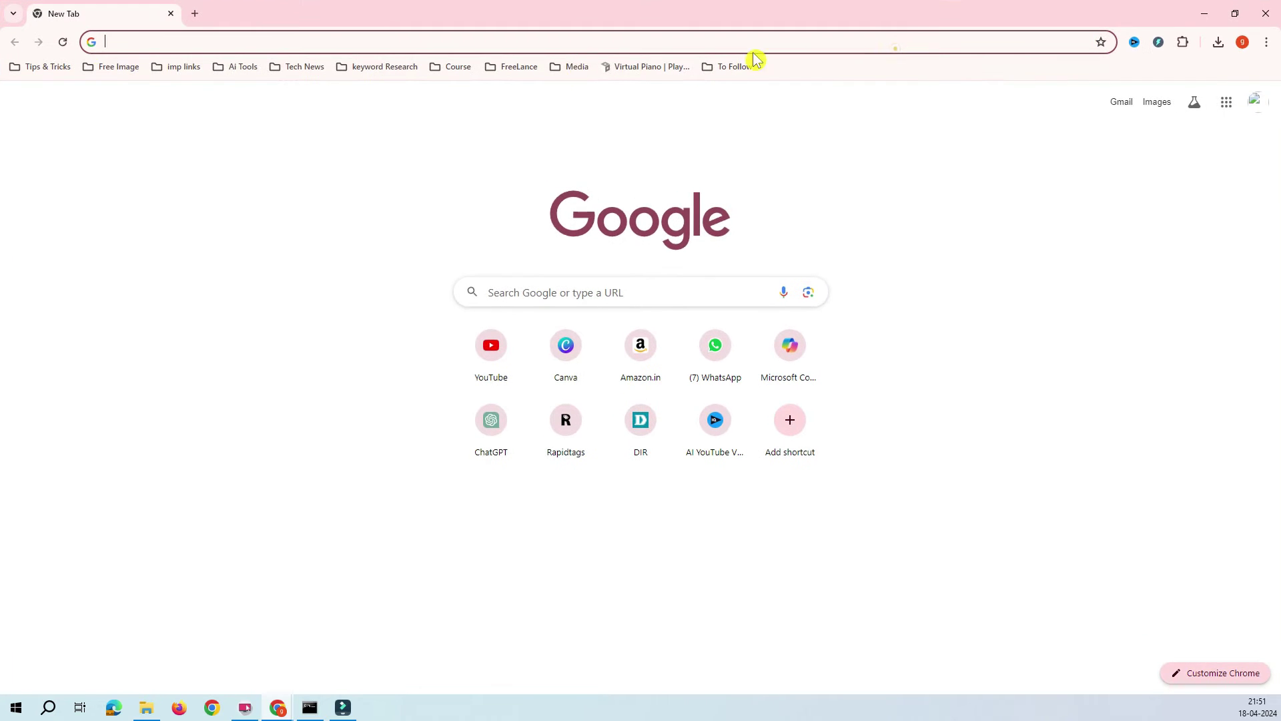
click(126, 42)
text(19)
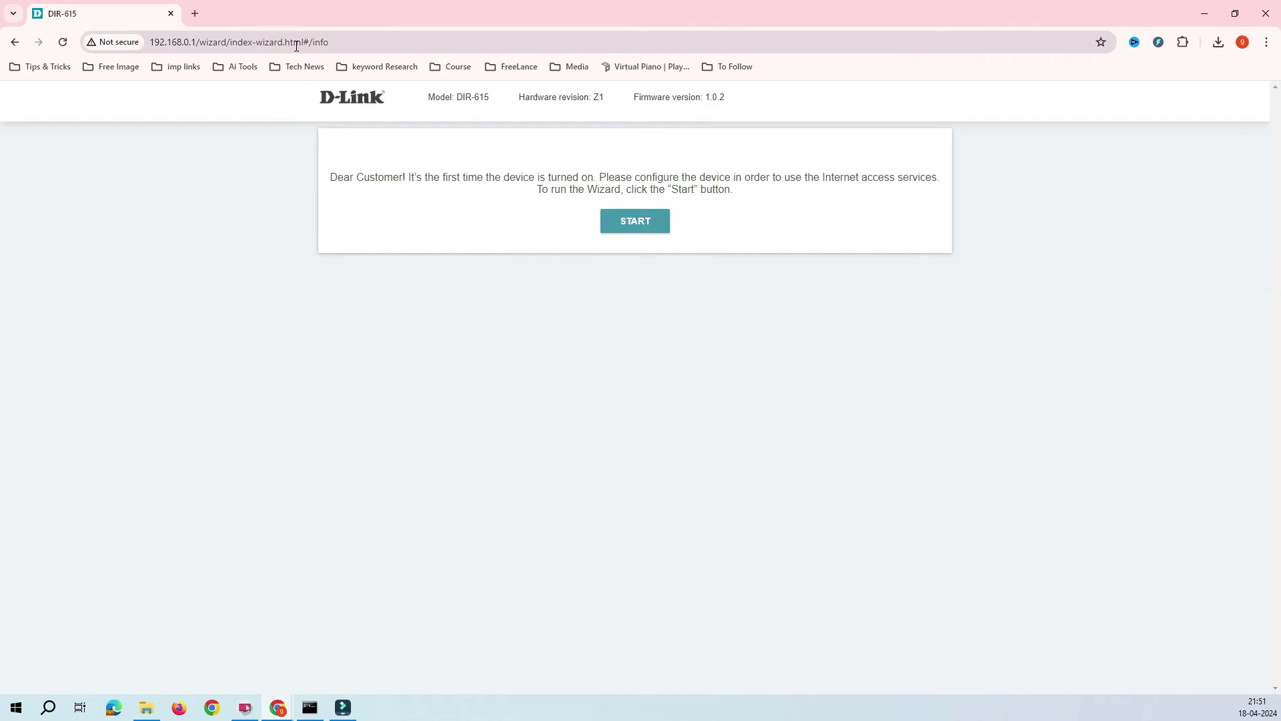
Start the setup wizard and accept English as the interface language.
click(652, 227)
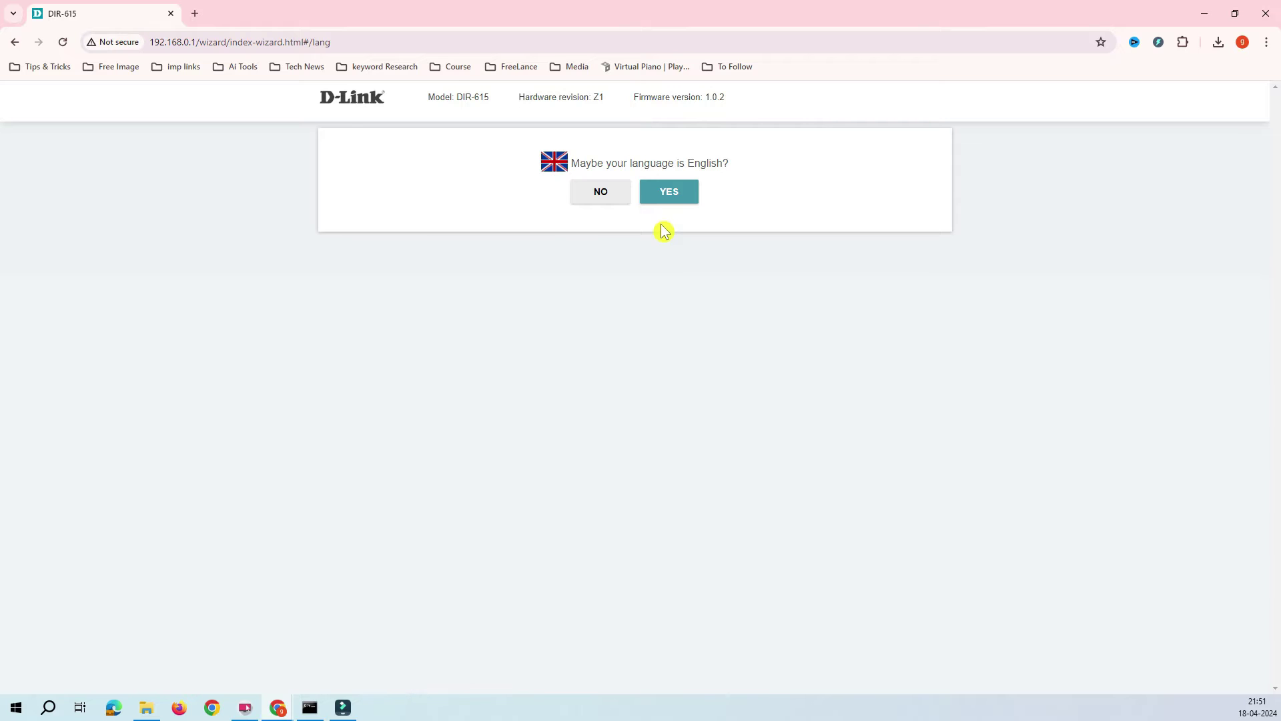
click(14, 42)
click(761, 191)
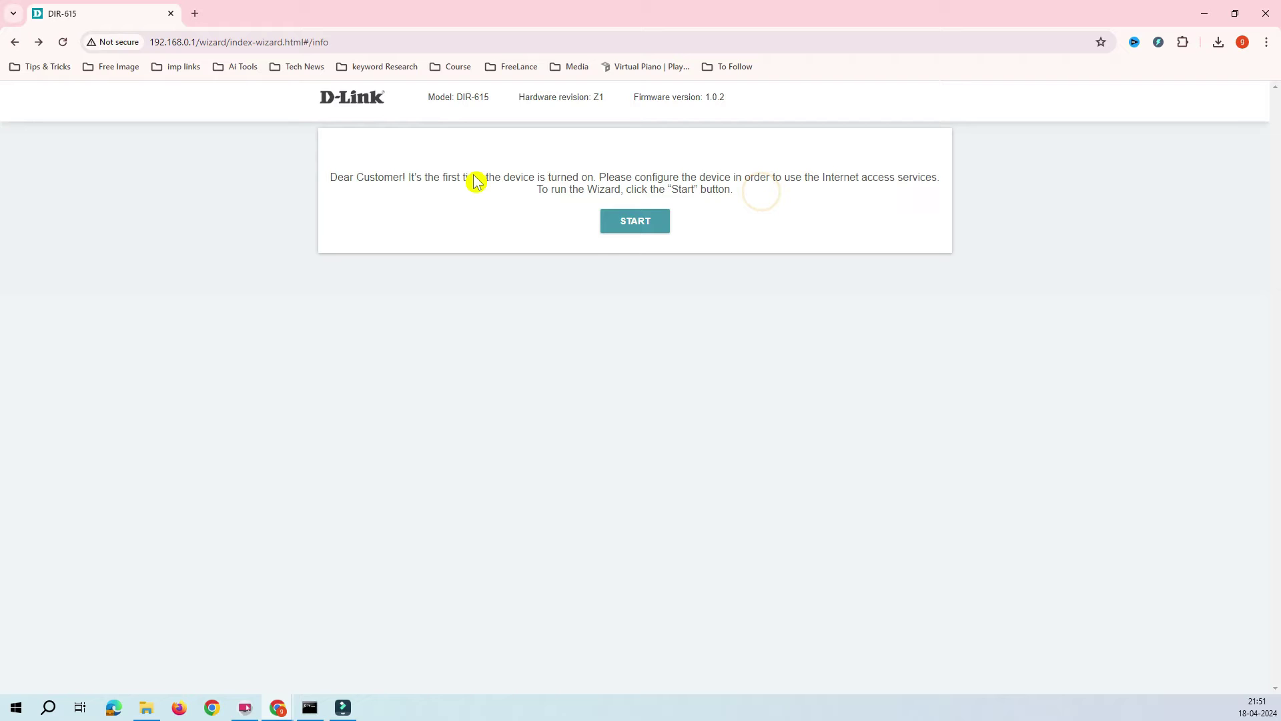
click(637, 224)
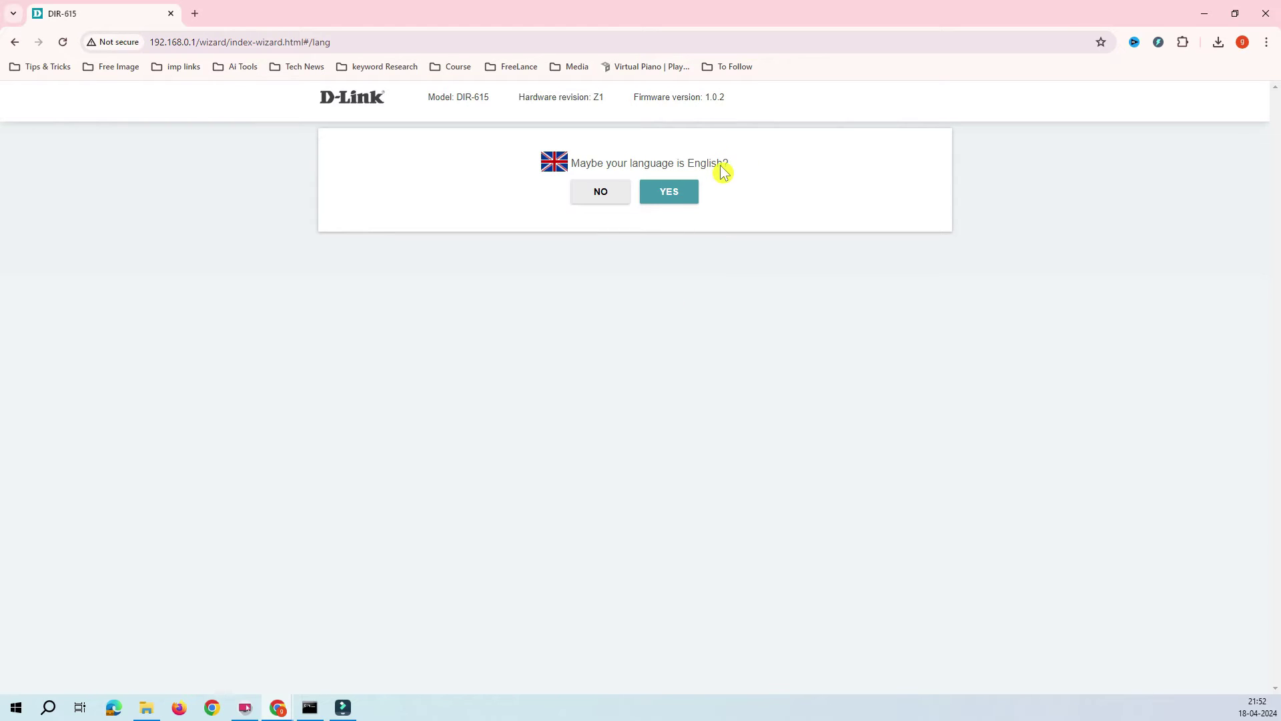
click(674, 199)
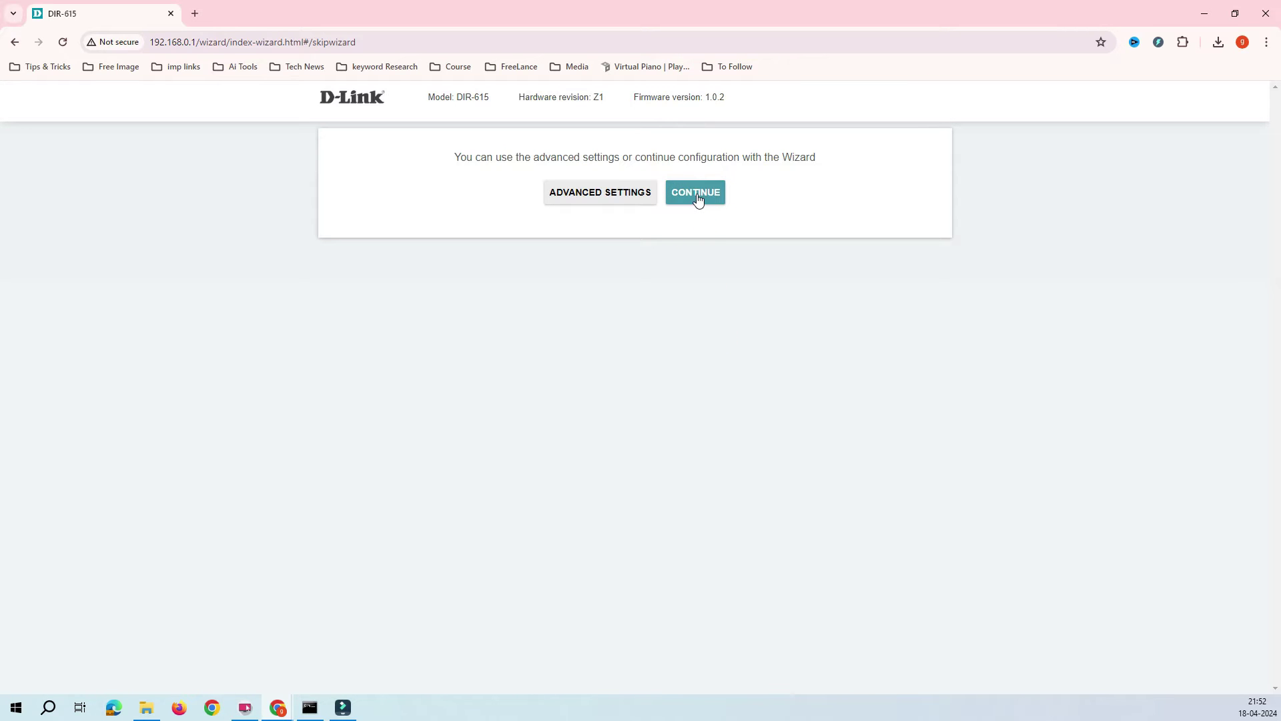
Set the connection method to Wi-Fi and the work mode to Client, then continue to LAN settings.
click(697, 199)
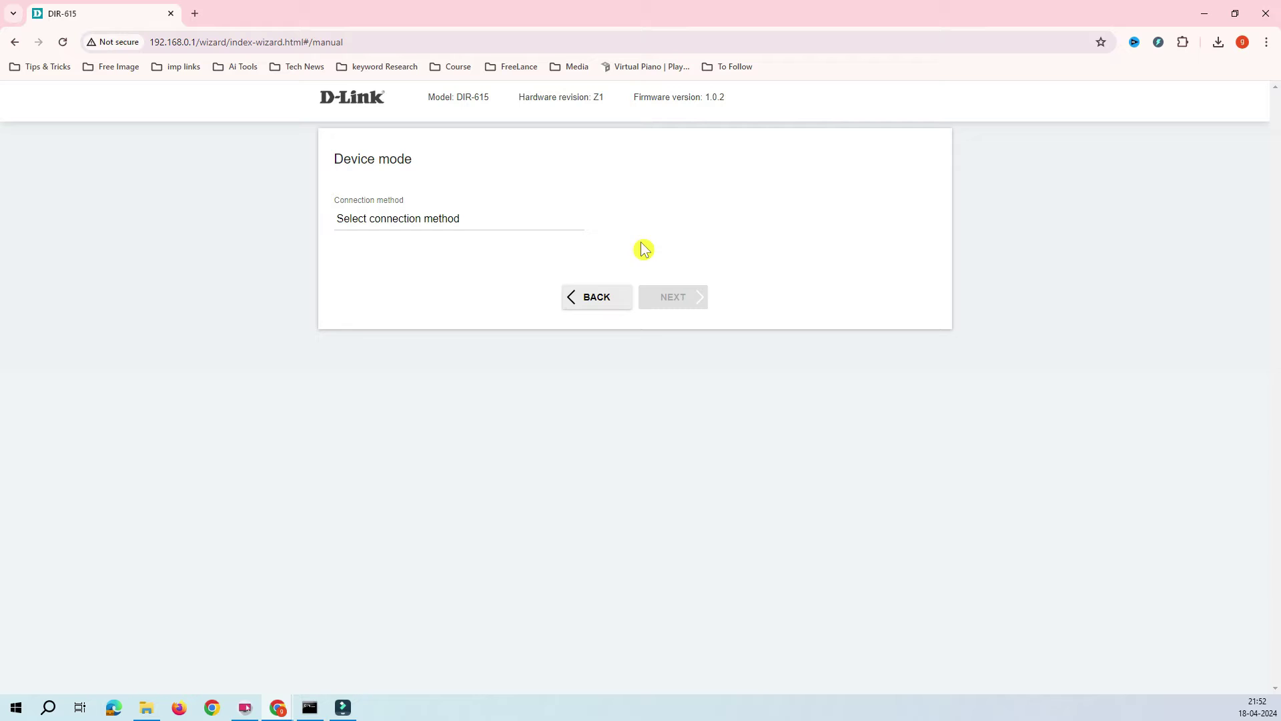
click(575, 224)
drag(349, 200, 410, 202)
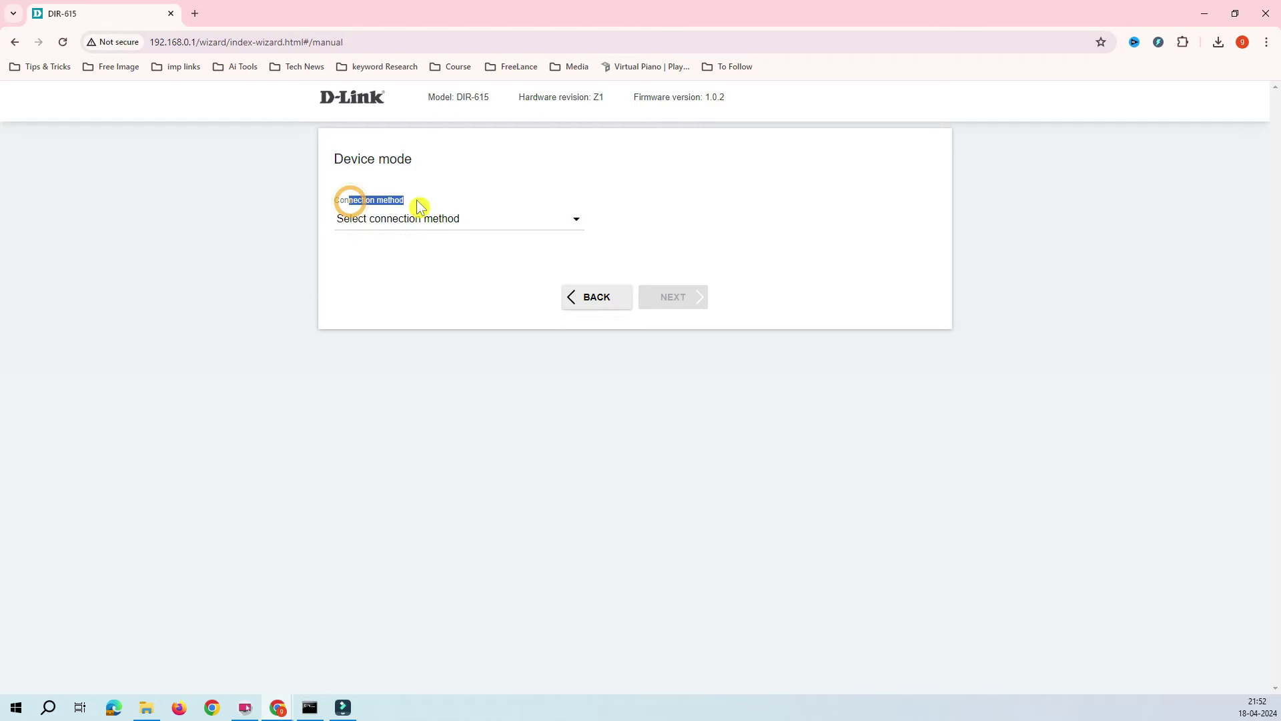
click(541, 226)
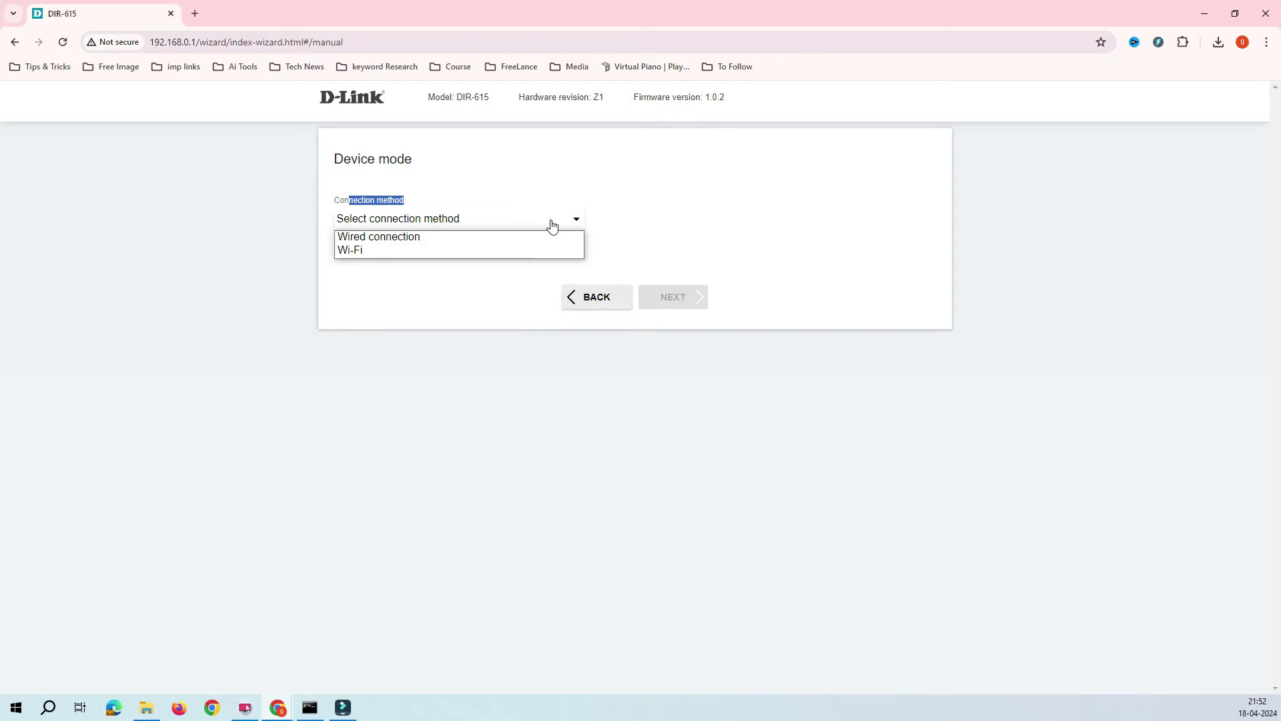
click(382, 239)
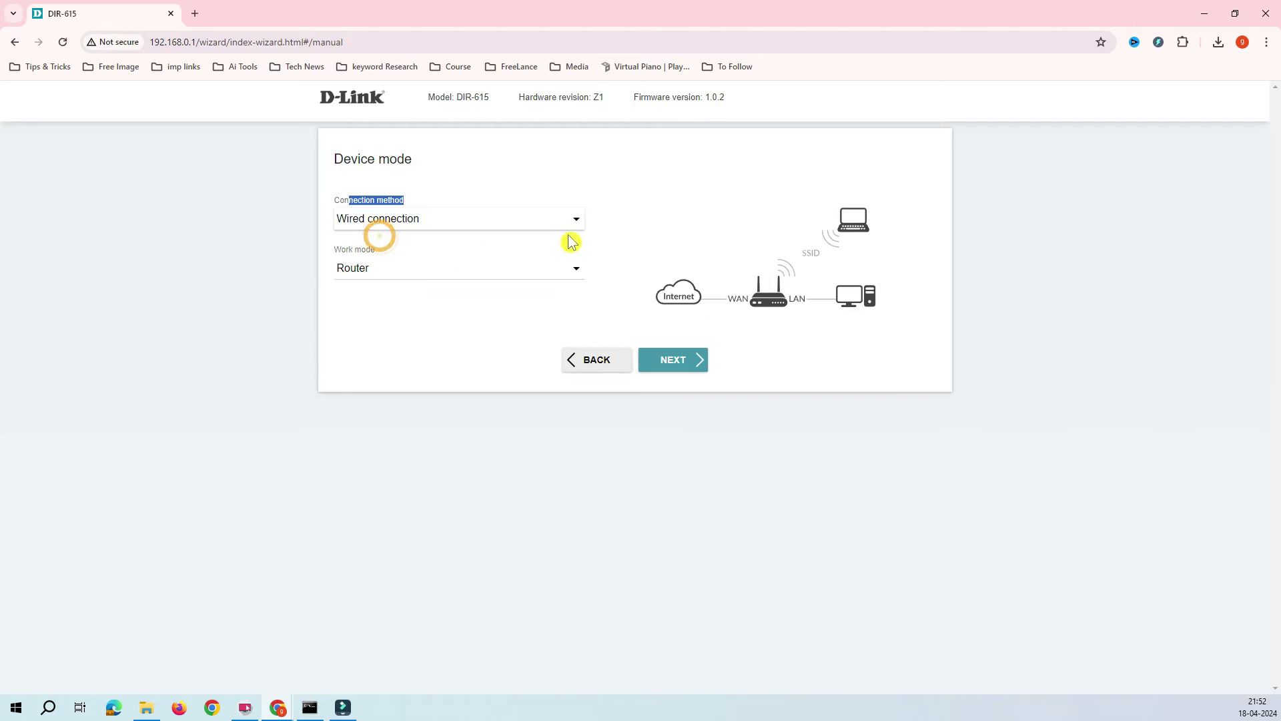
click(563, 224)
click(392, 252)
click(538, 281)
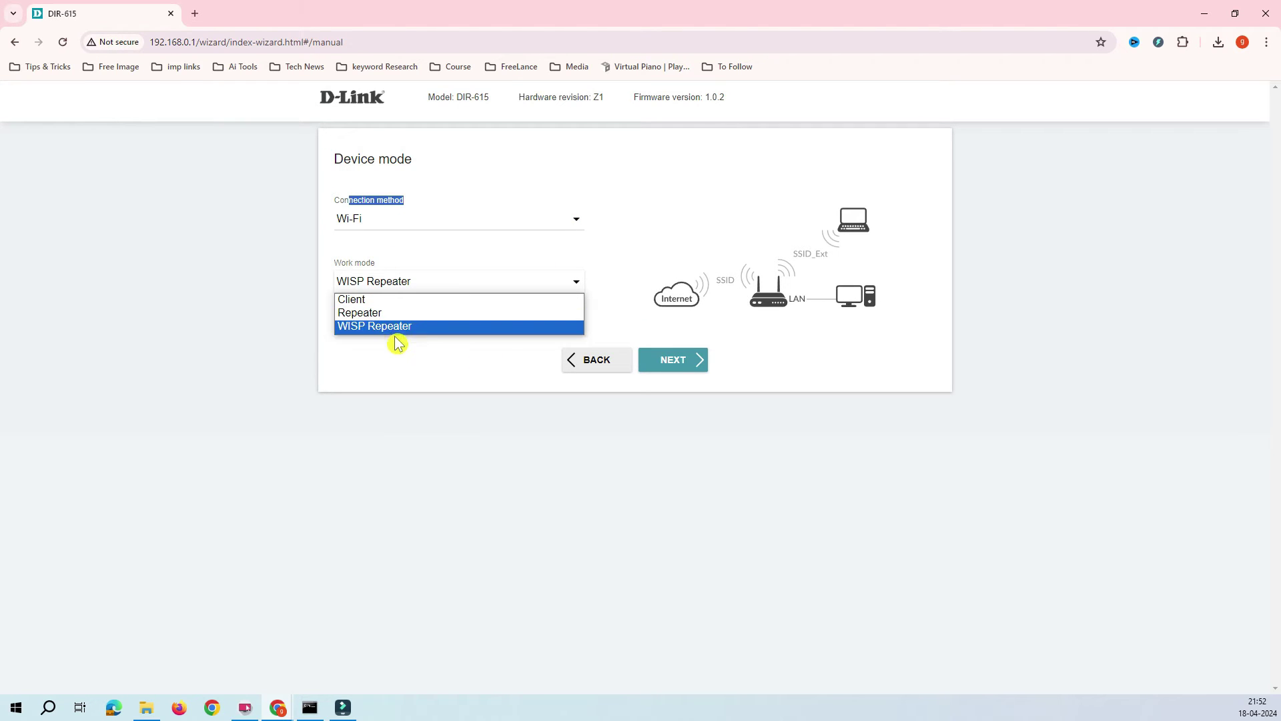
click(374, 301)
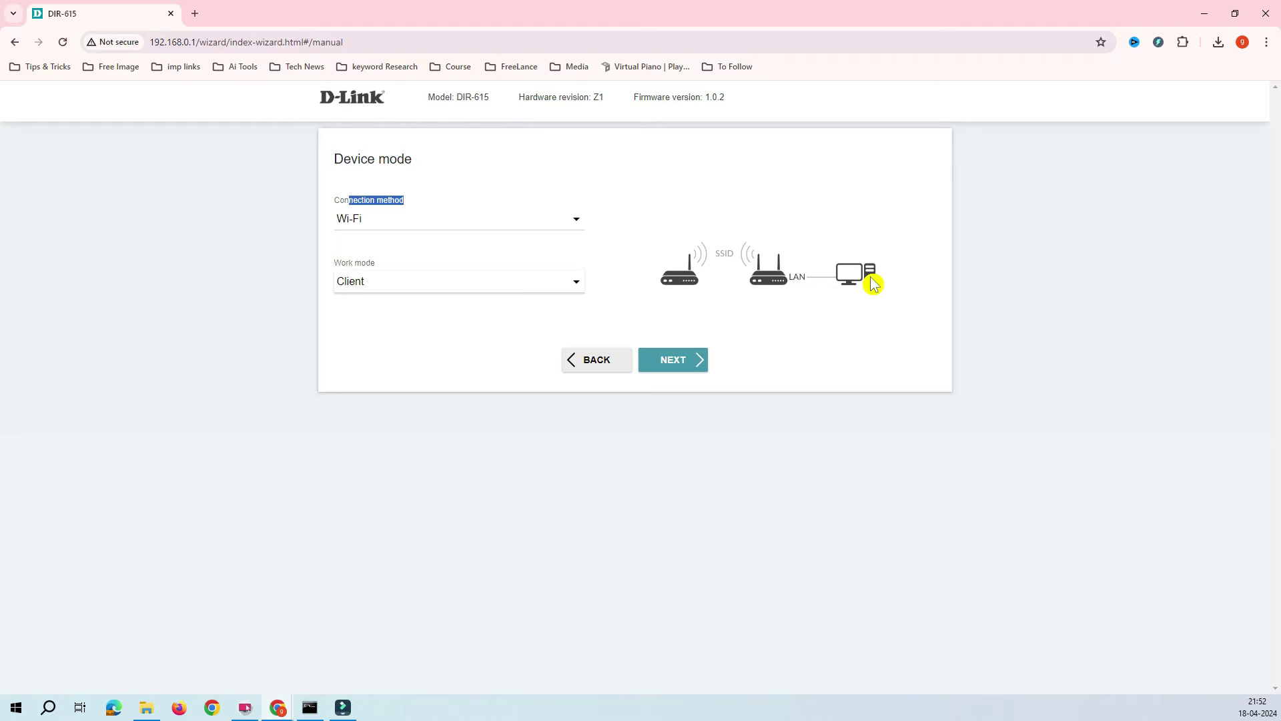
click(675, 361)
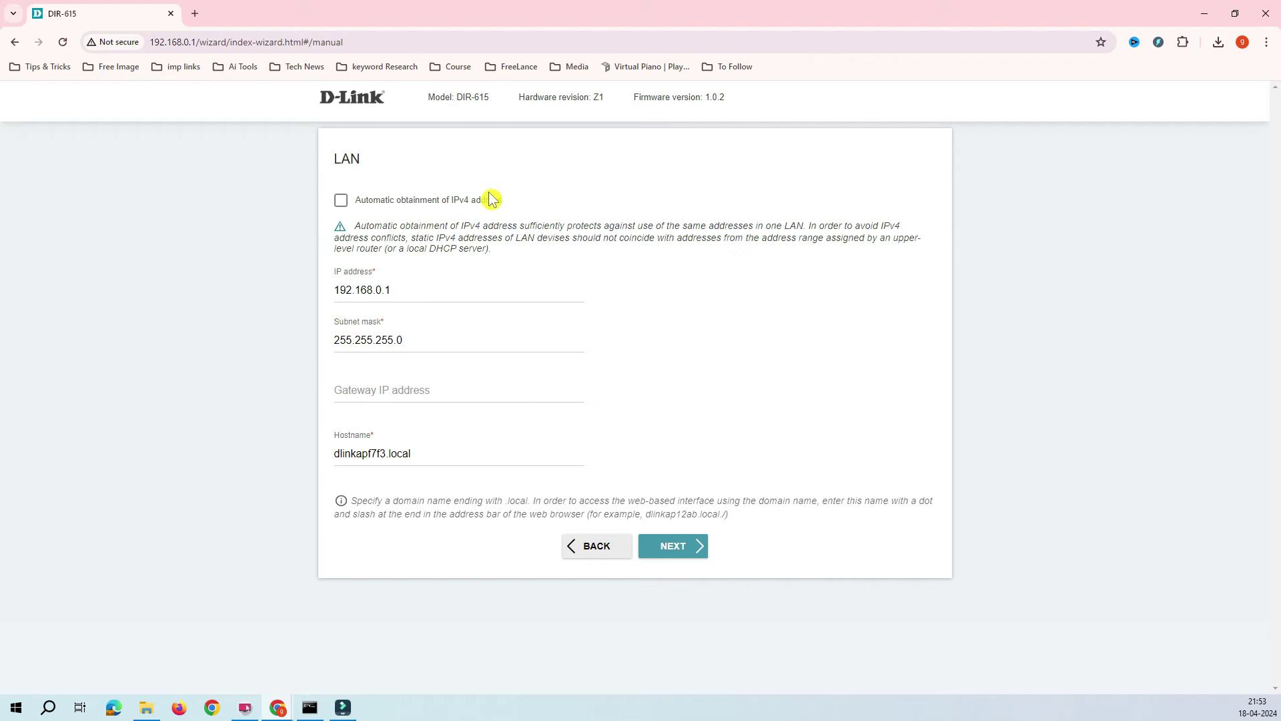
Keep static LAN addressing and set the hostname to myworkstation.local.
drag(503, 200, 403, 196)
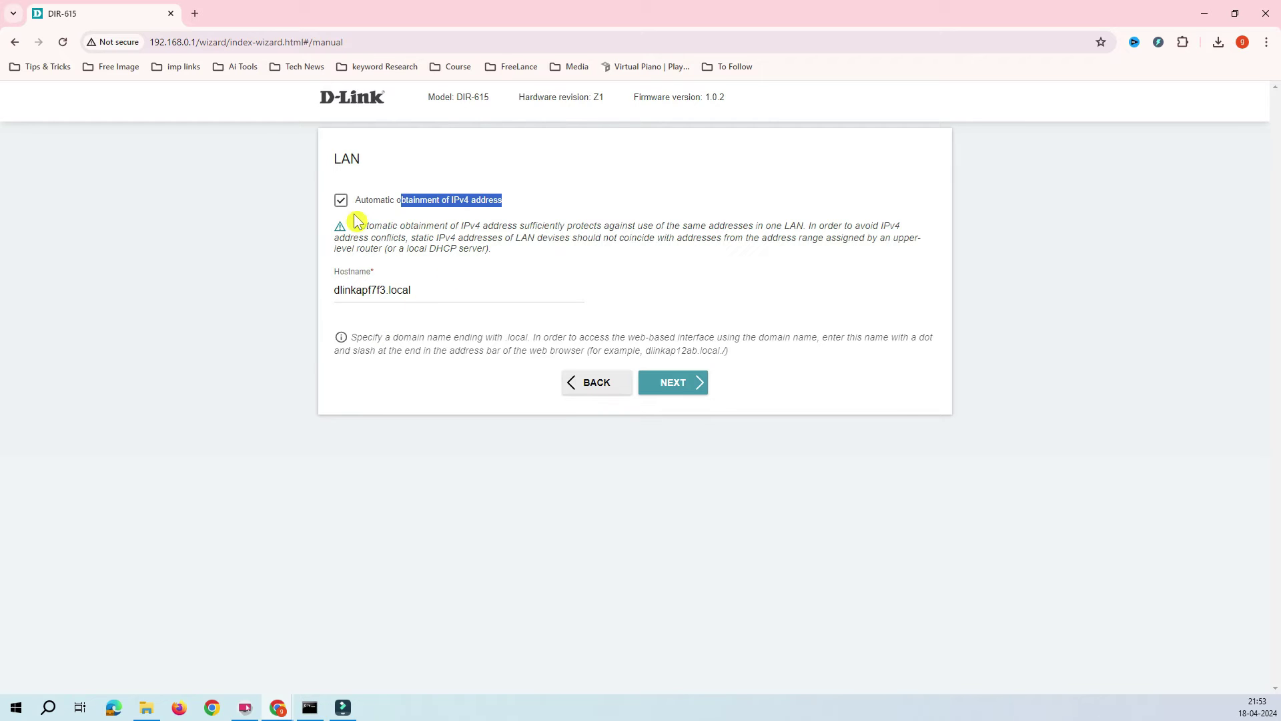
click(341, 200)
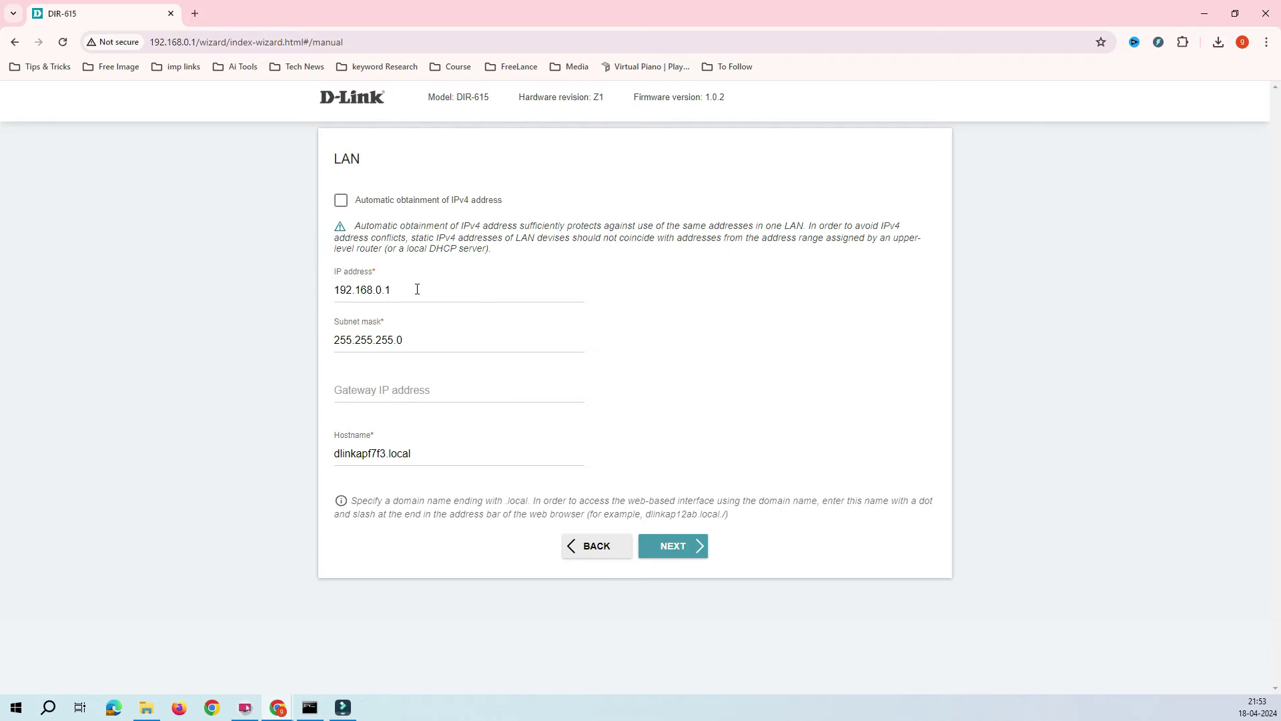
click(388, 454)
click(386, 454)
drag(385, 454, 339, 461)
text(m)
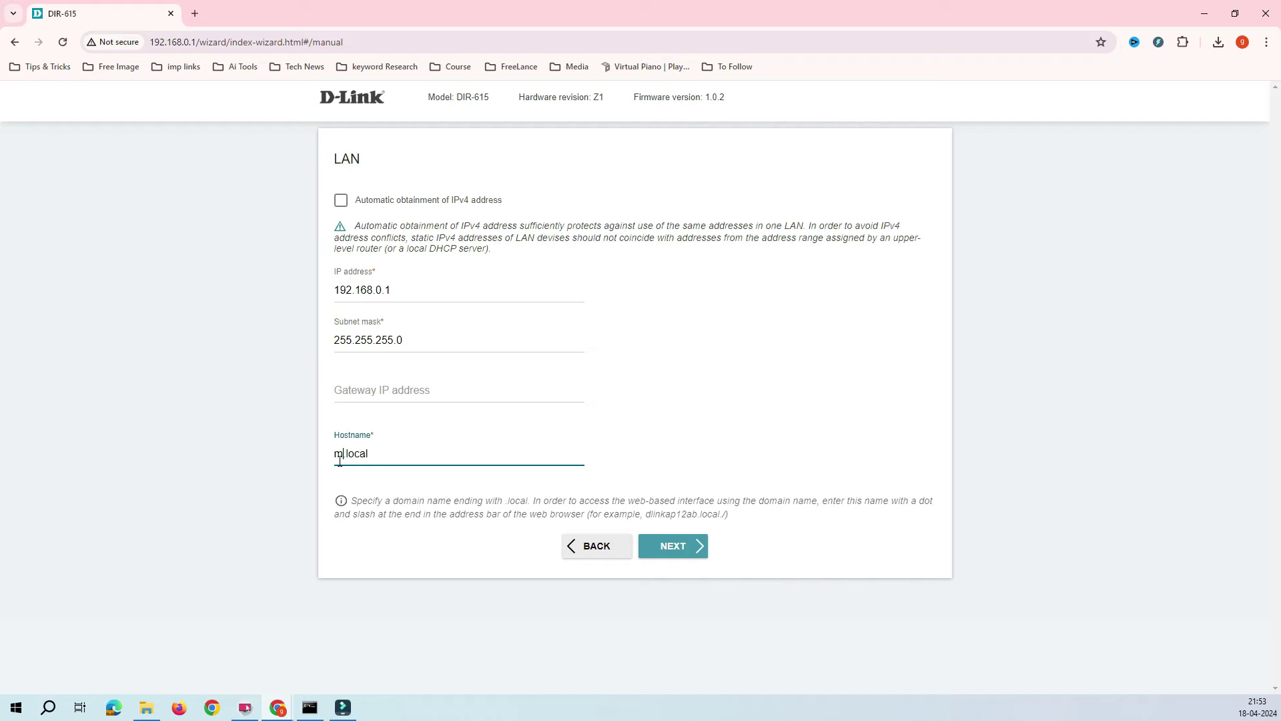
text(yworkstation)
drag(447, 454, 314, 453)
click(428, 587)
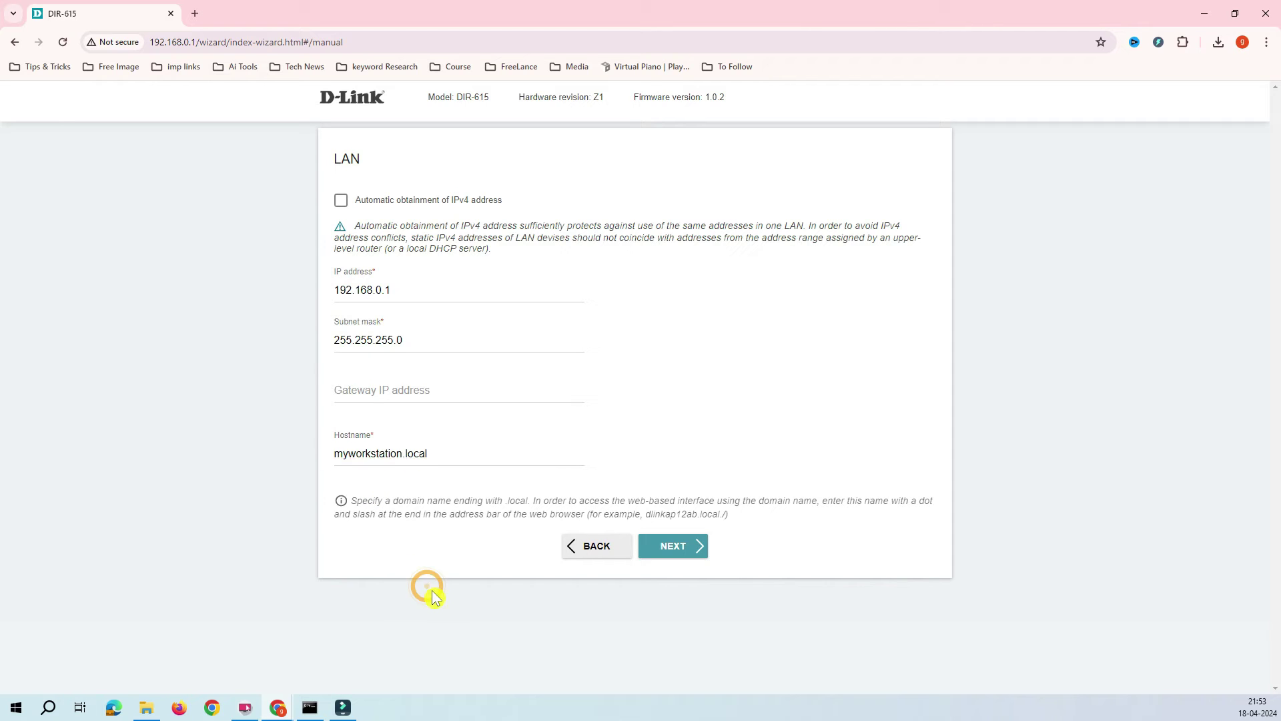
click(439, 453)
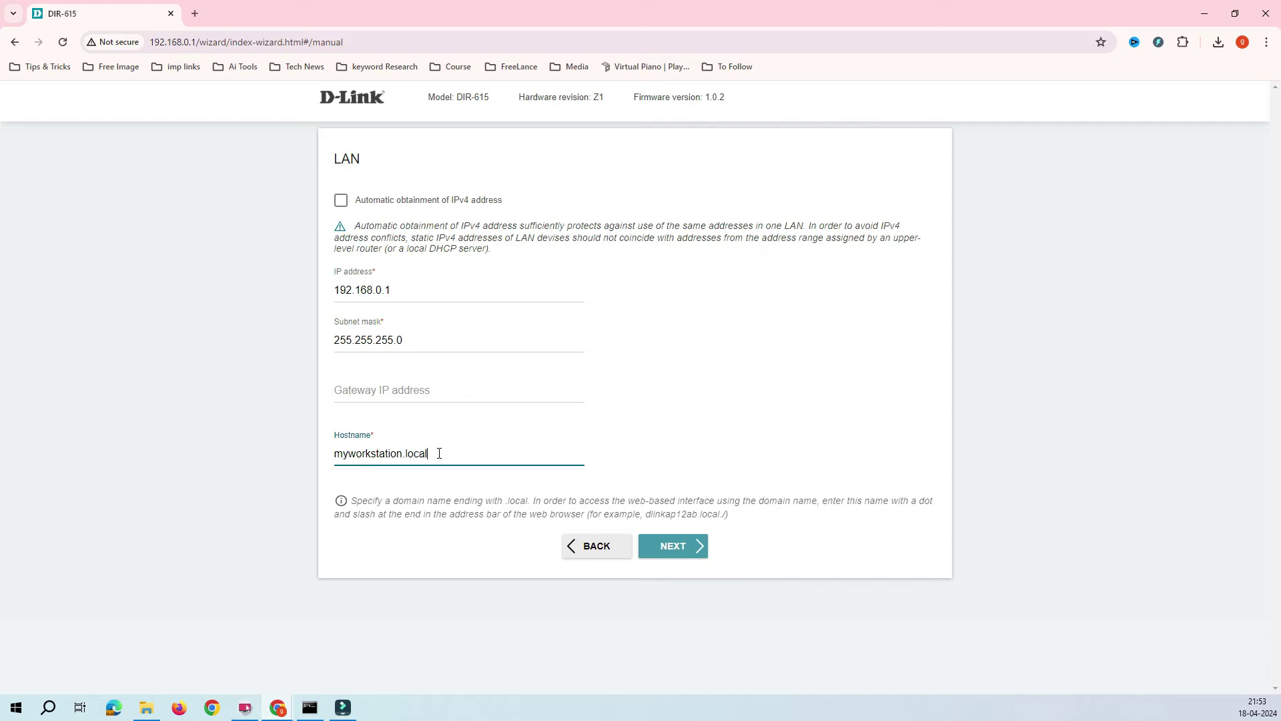
triple_click(439, 453)
click(343, 457)
mouse_move(344, 457)
mouse_down()
mouse_move(435, 451)
mouse_move(325, 457)
mouse_up()
click(438, 456)
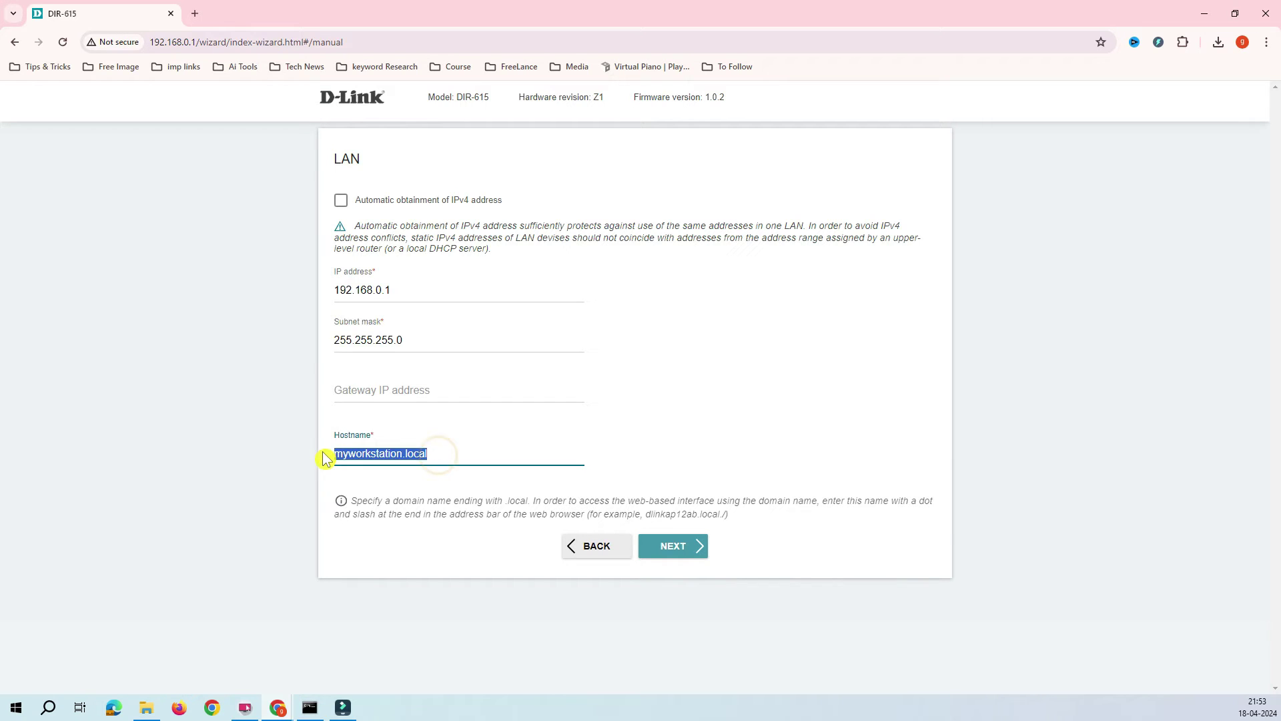
click(441, 454)
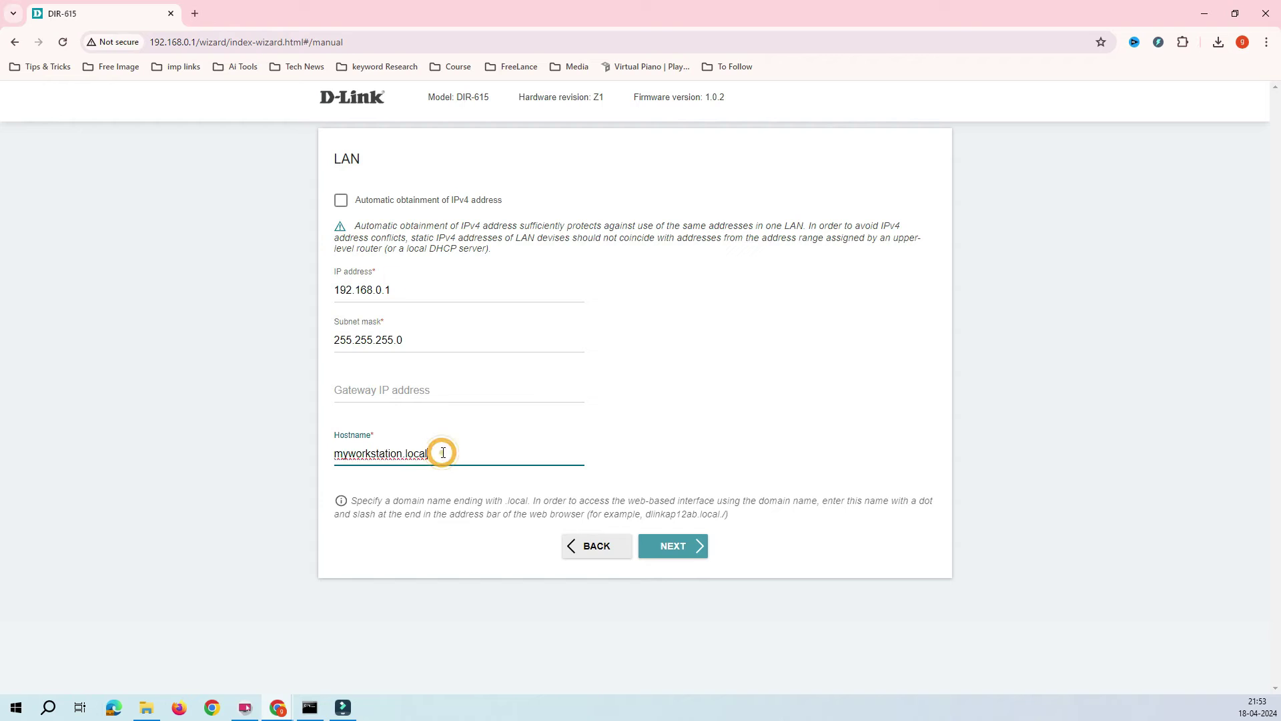
Try editing the LAN IP, then revert it to 192.168.0.1.
click(403, 290)
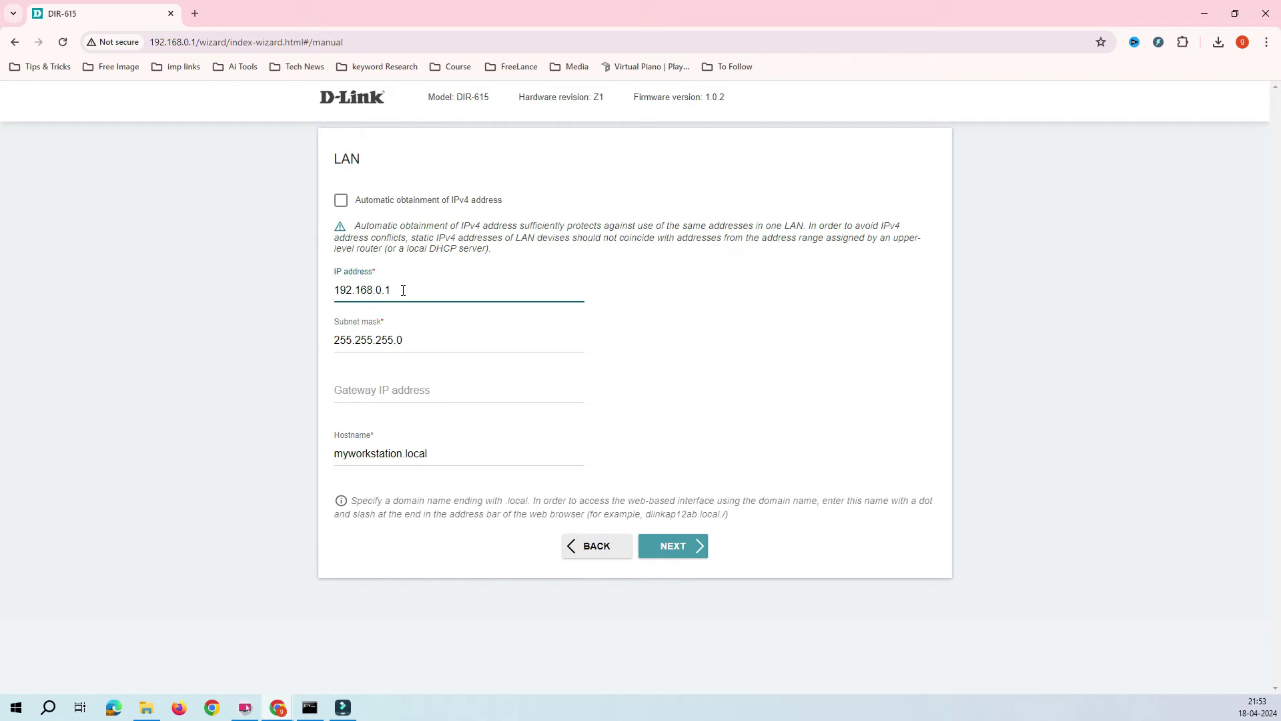
double_click(402, 290)
click(395, 291)
text(00)
key(BackSpace)
key(BackSpace)
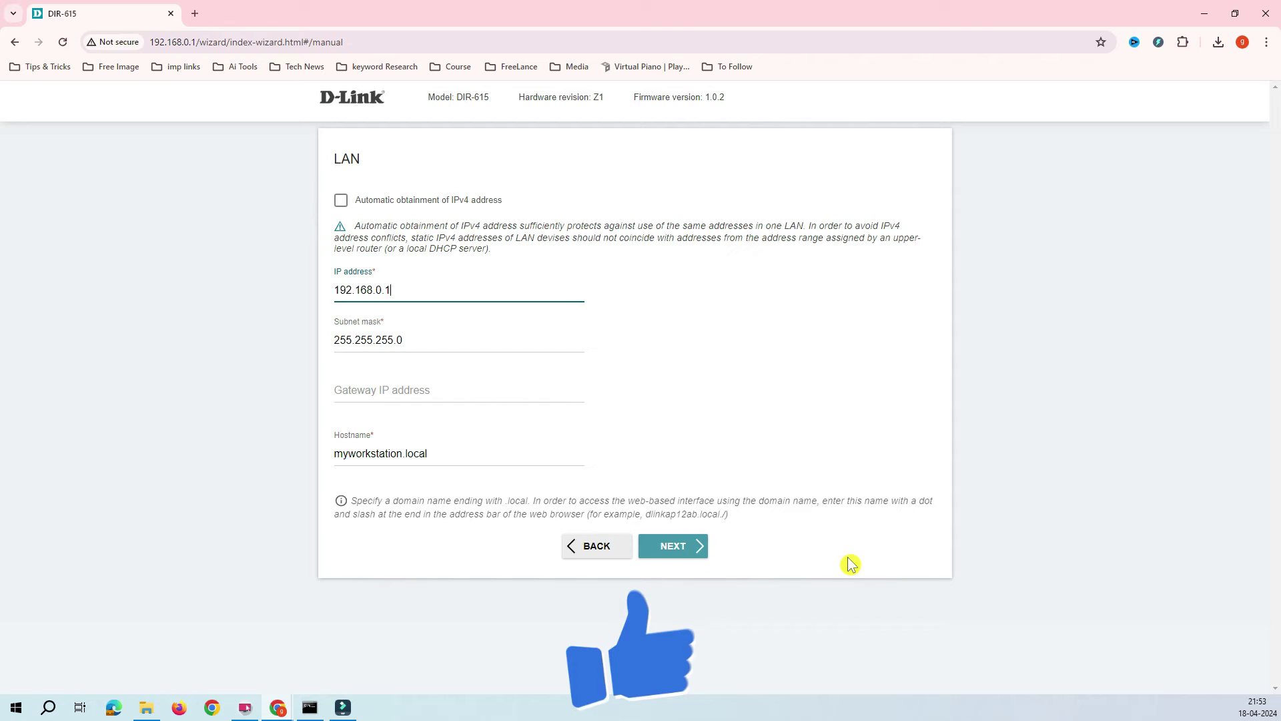
On the Wi-Fi client settings, pick LMN_2G from the nearby wireless networks.
click(674, 556)
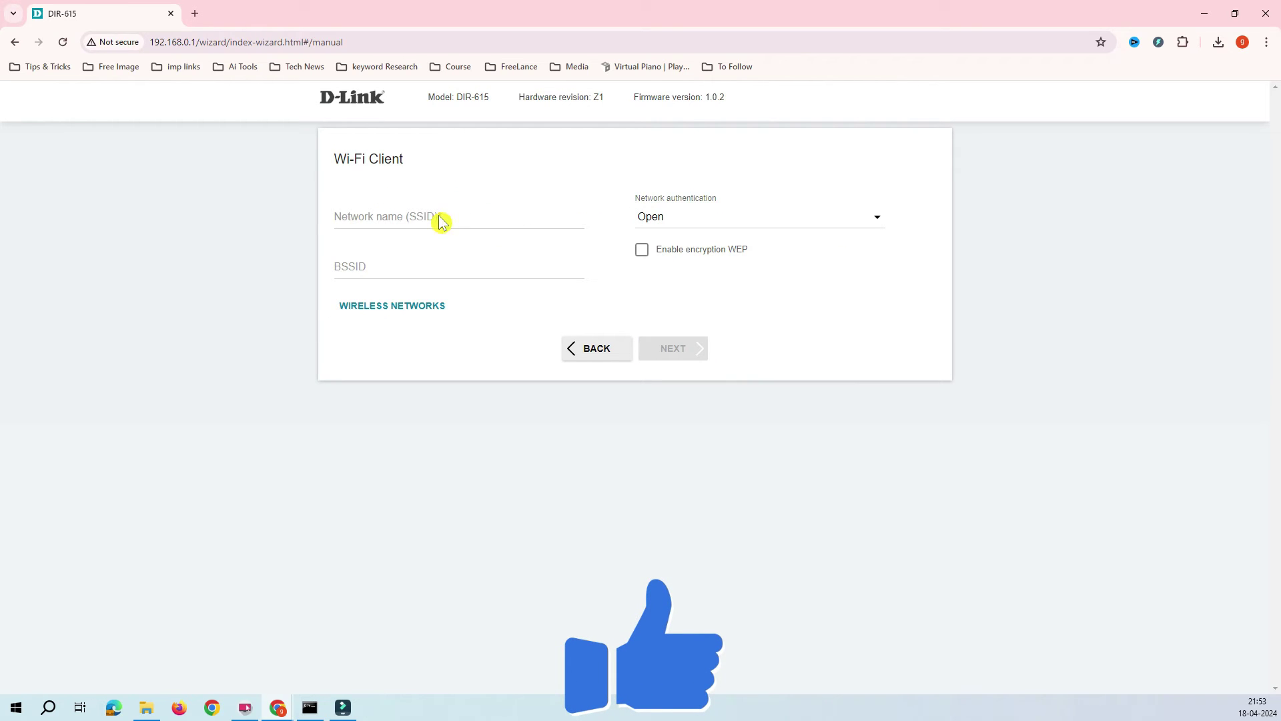
click(441, 219)
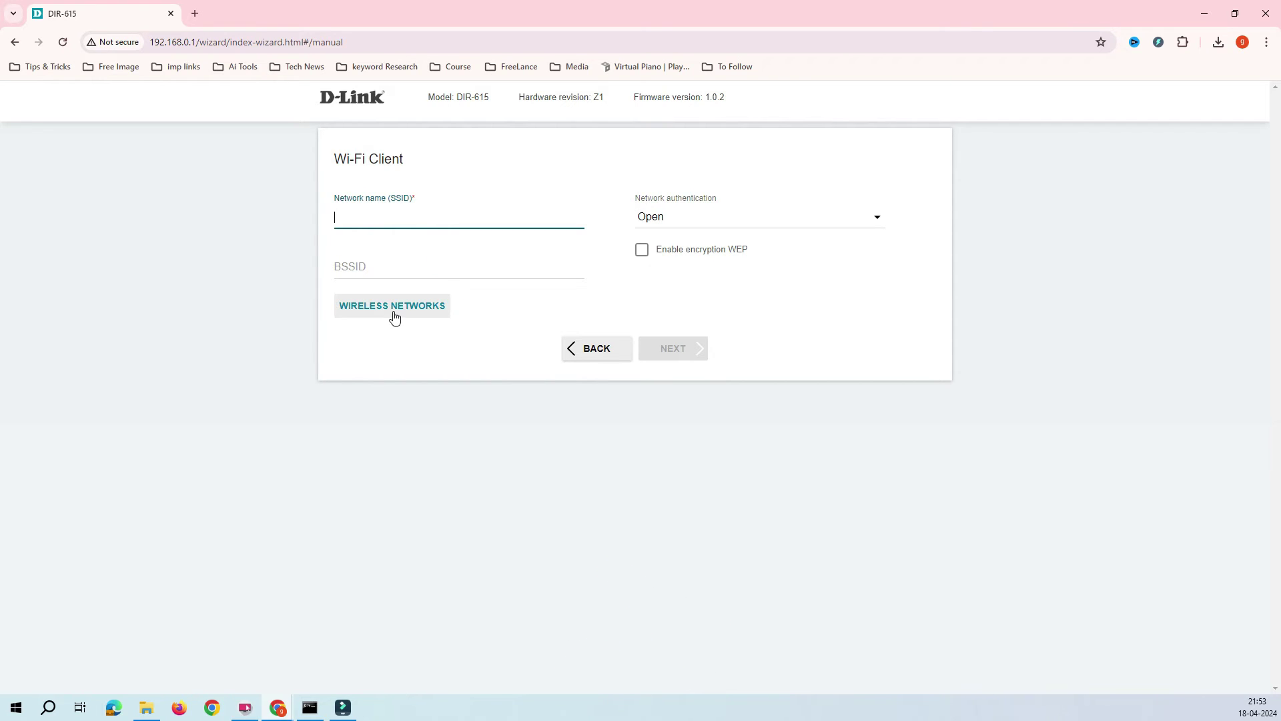
click(455, 339)
click(409, 206)
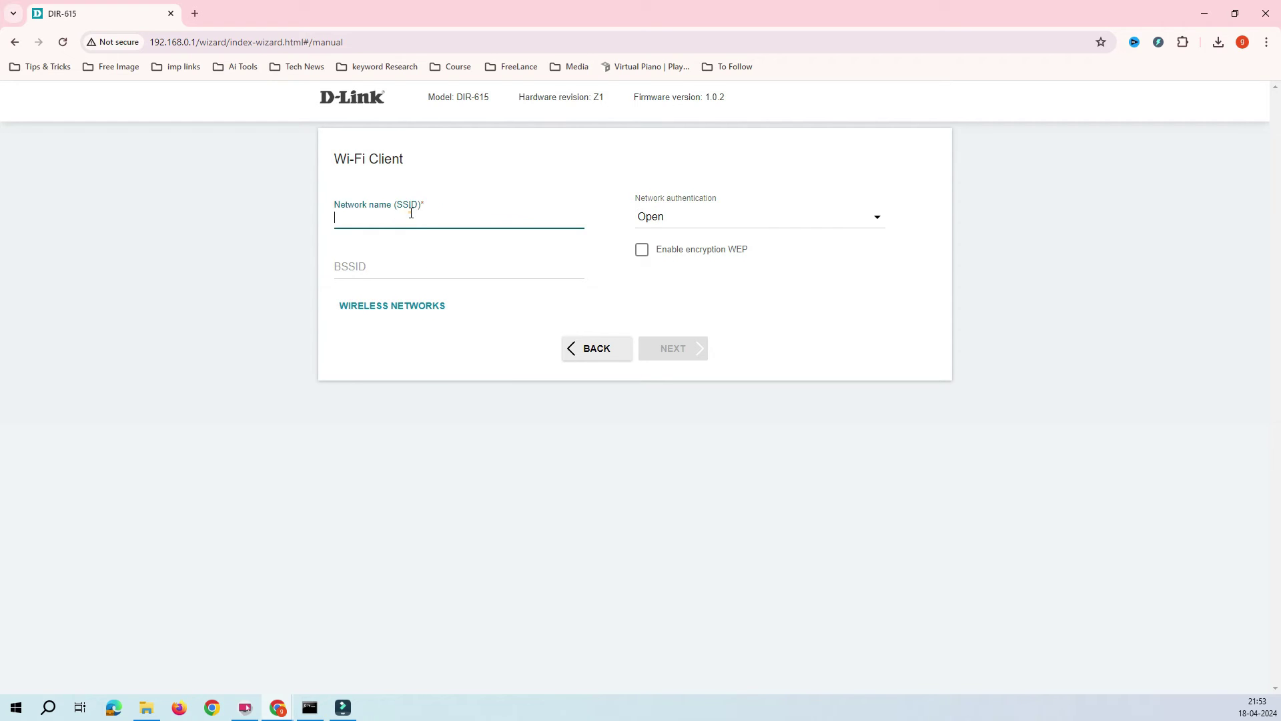
click(511, 379)
click(397, 304)
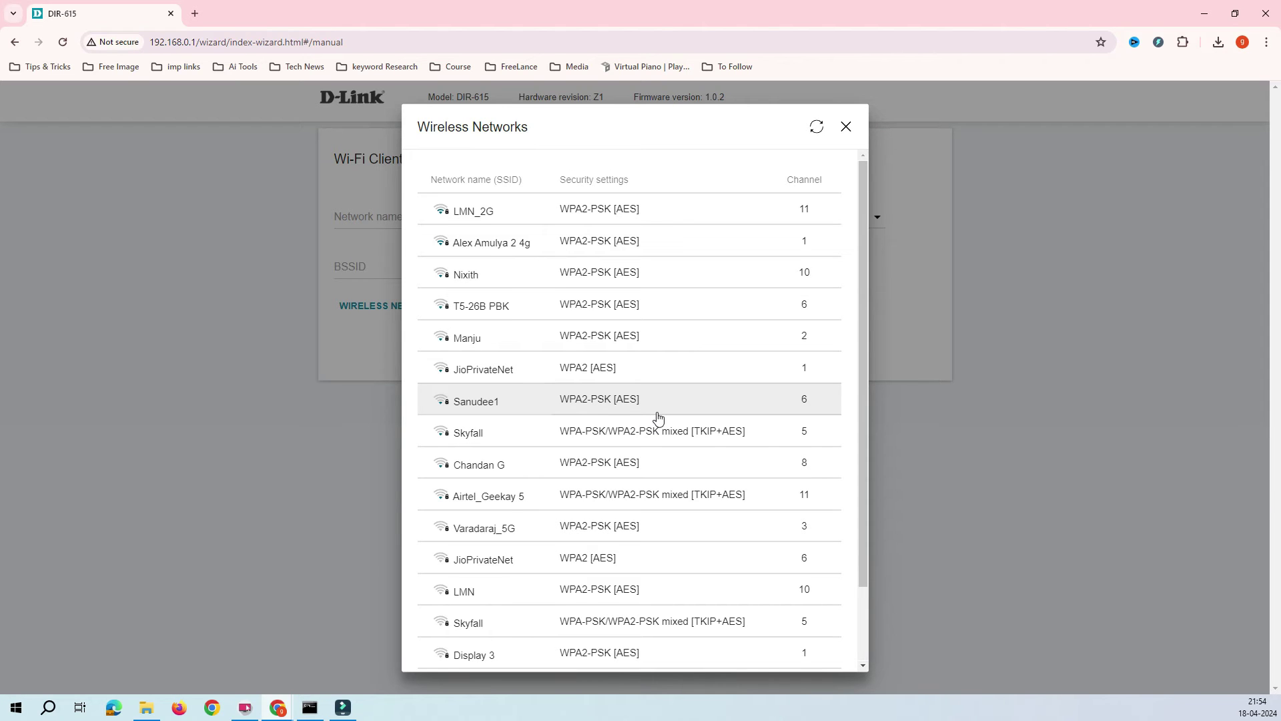
click(467, 212)
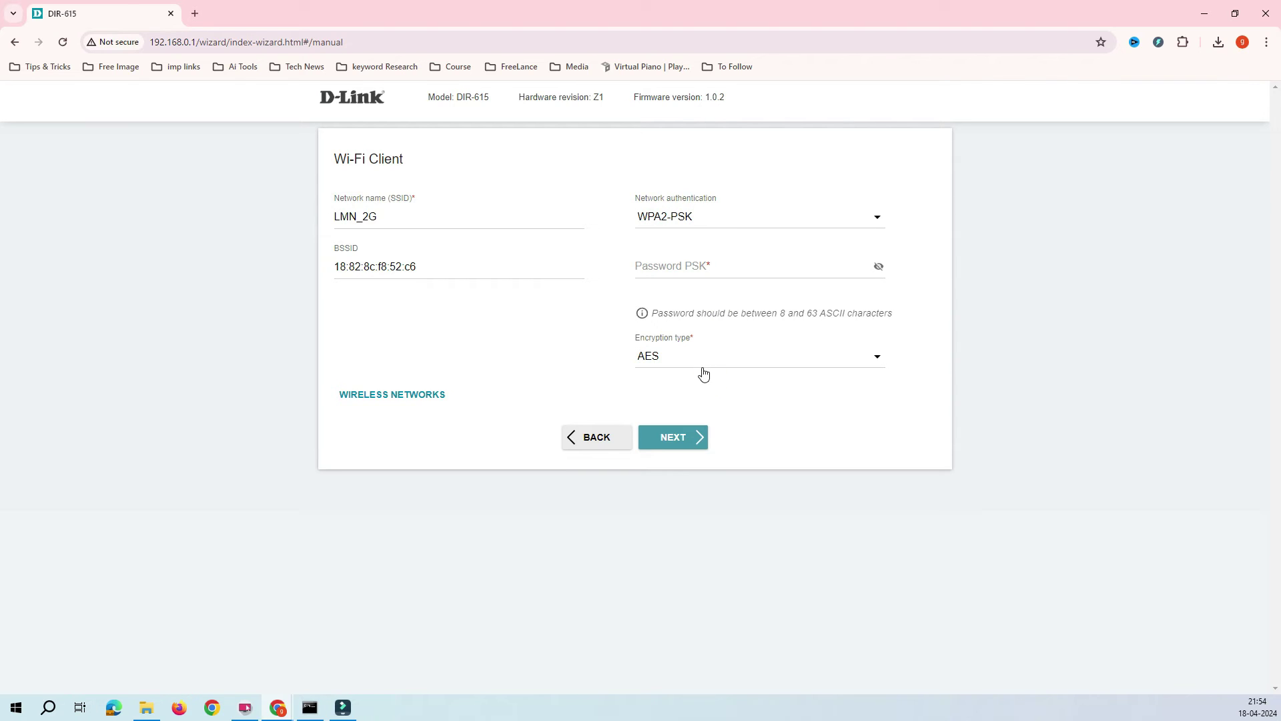
Enter the WPA2-PSK password for LMN_2G, continue, then return to the client settings.
click(666, 265)
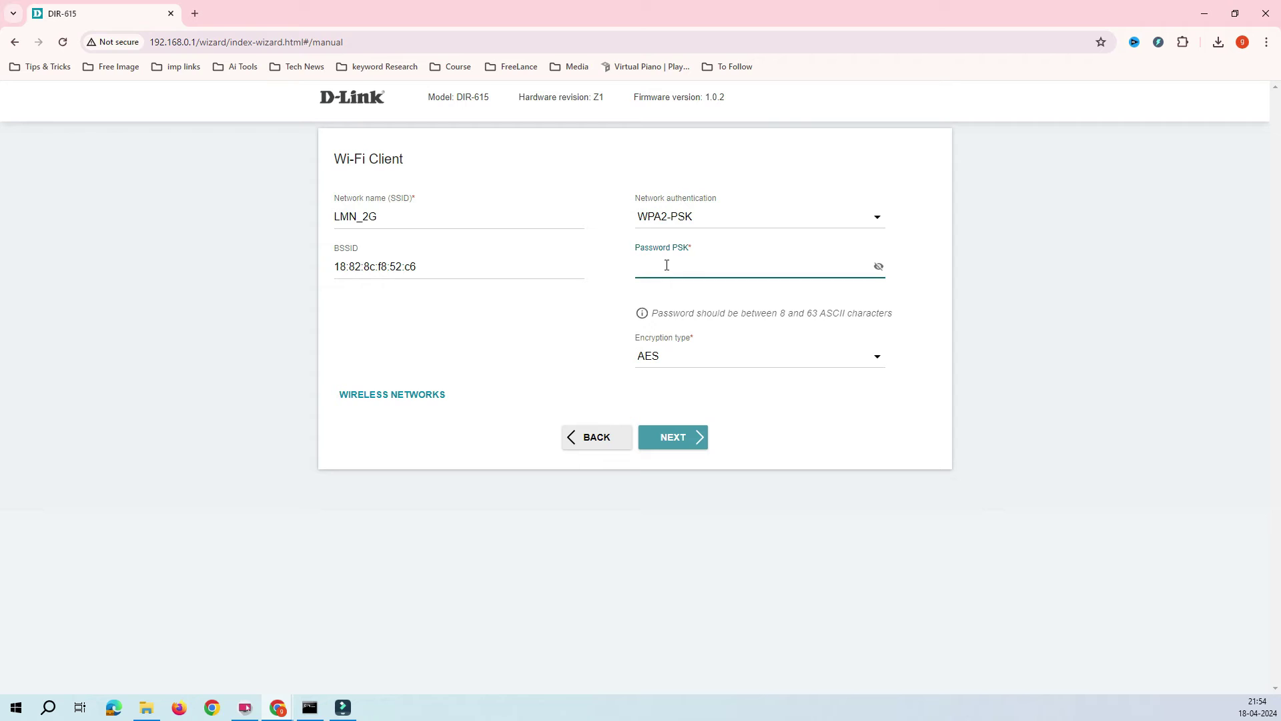
key(ctrl+v)
key(ctrl+a)
key(BackSpace)
drag(397, 218, 324, 220)
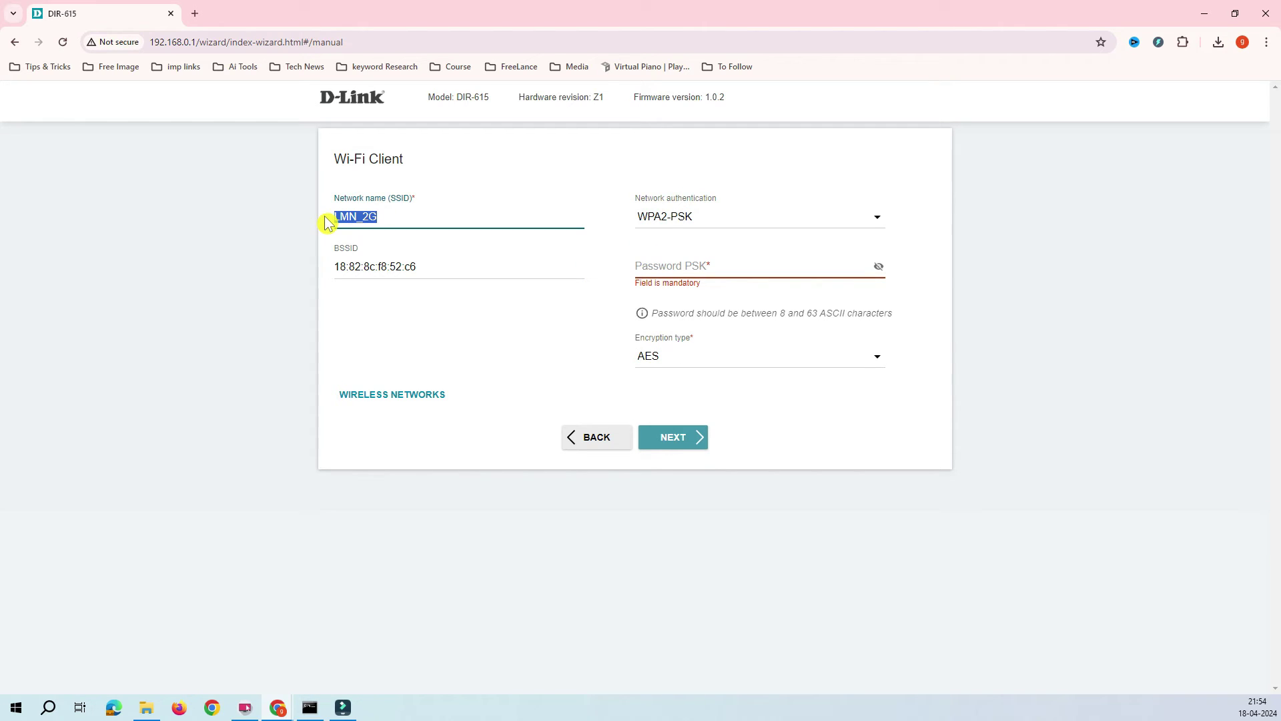
click(663, 267)
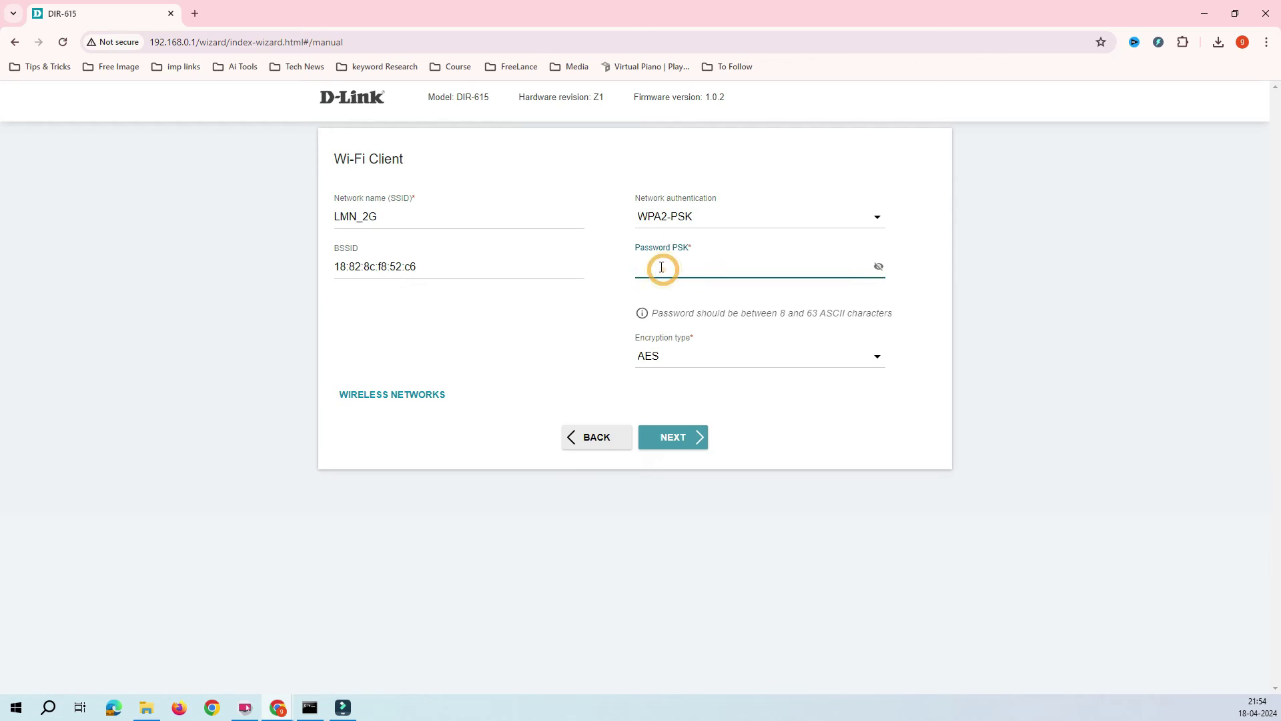
text(•••)
click(685, 448)
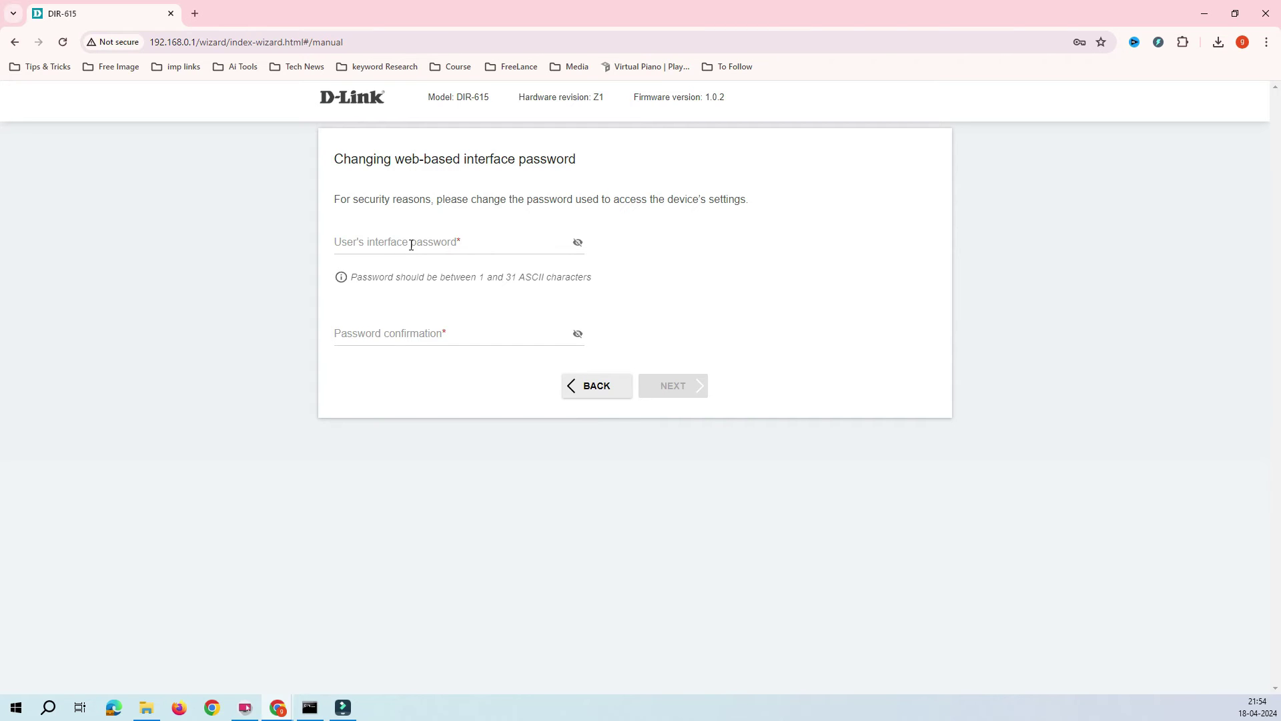
click(594, 388)
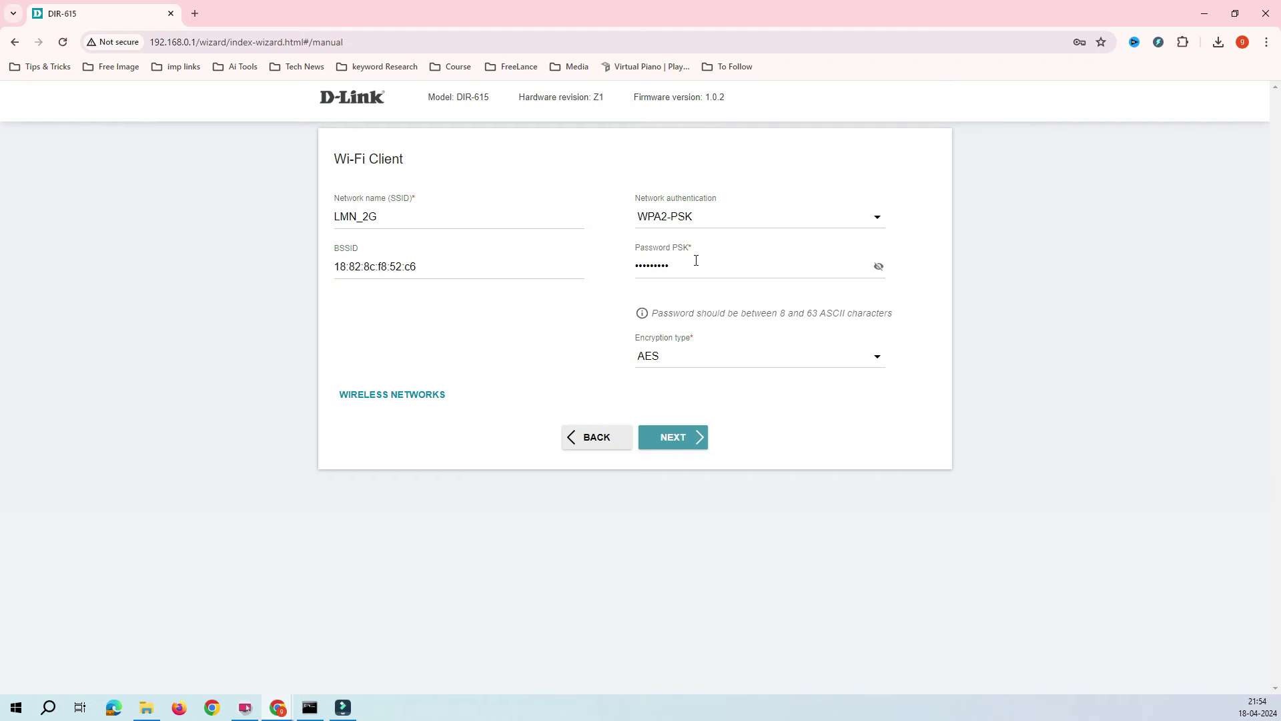
Pick LMN_2G again from the network list, re-enter its password and continue.
click(408, 395)
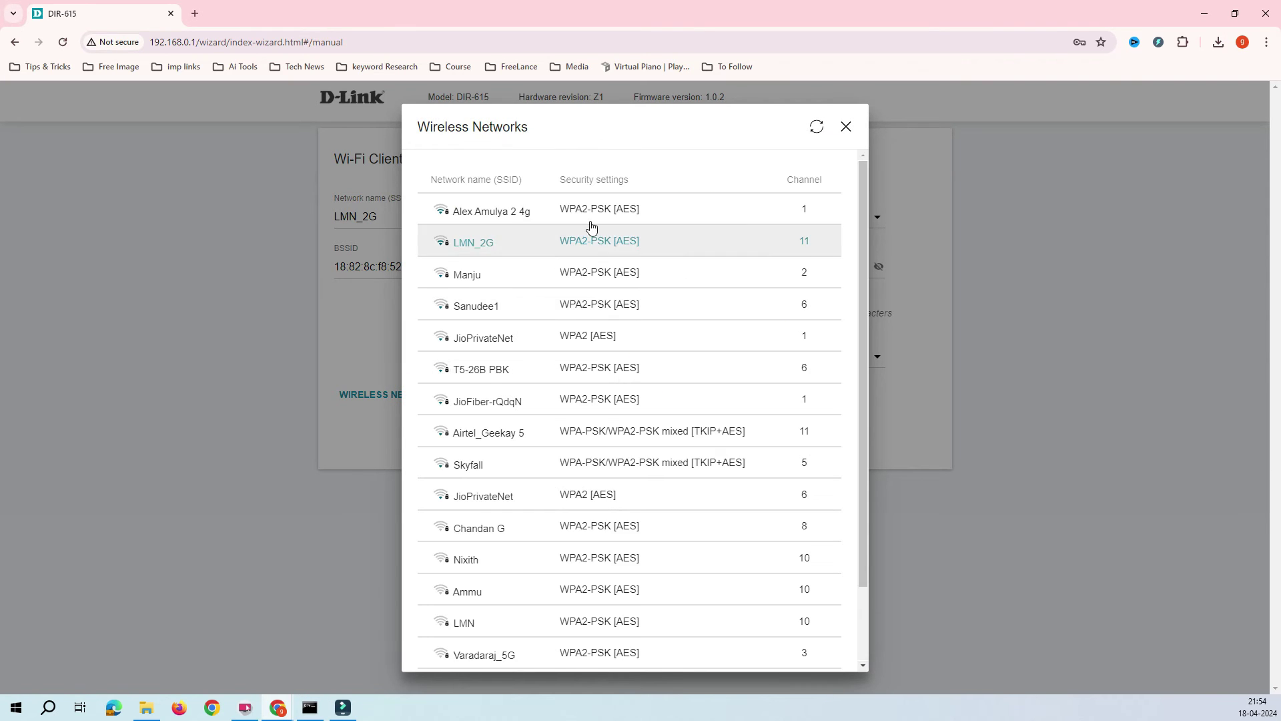
click(596, 243)
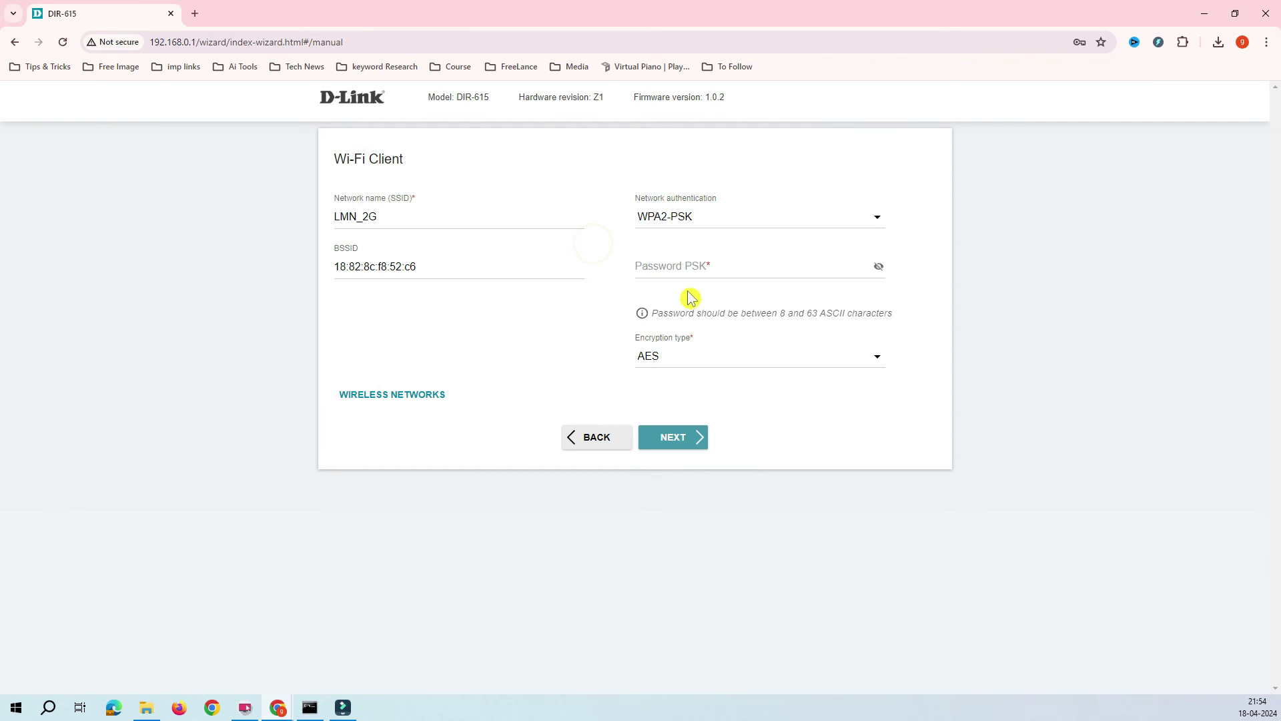
click(678, 264)
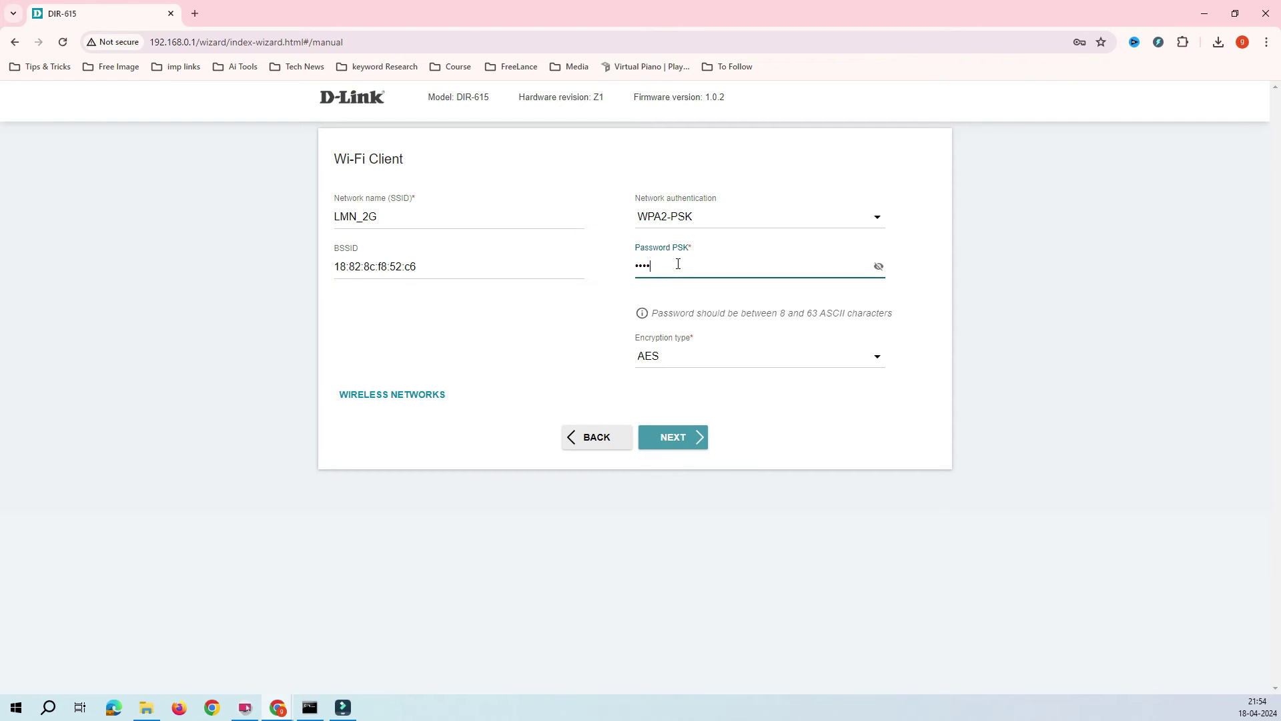
click(685, 436)
Enter the new web interface password and begin typing its confirmation.
click(429, 250)
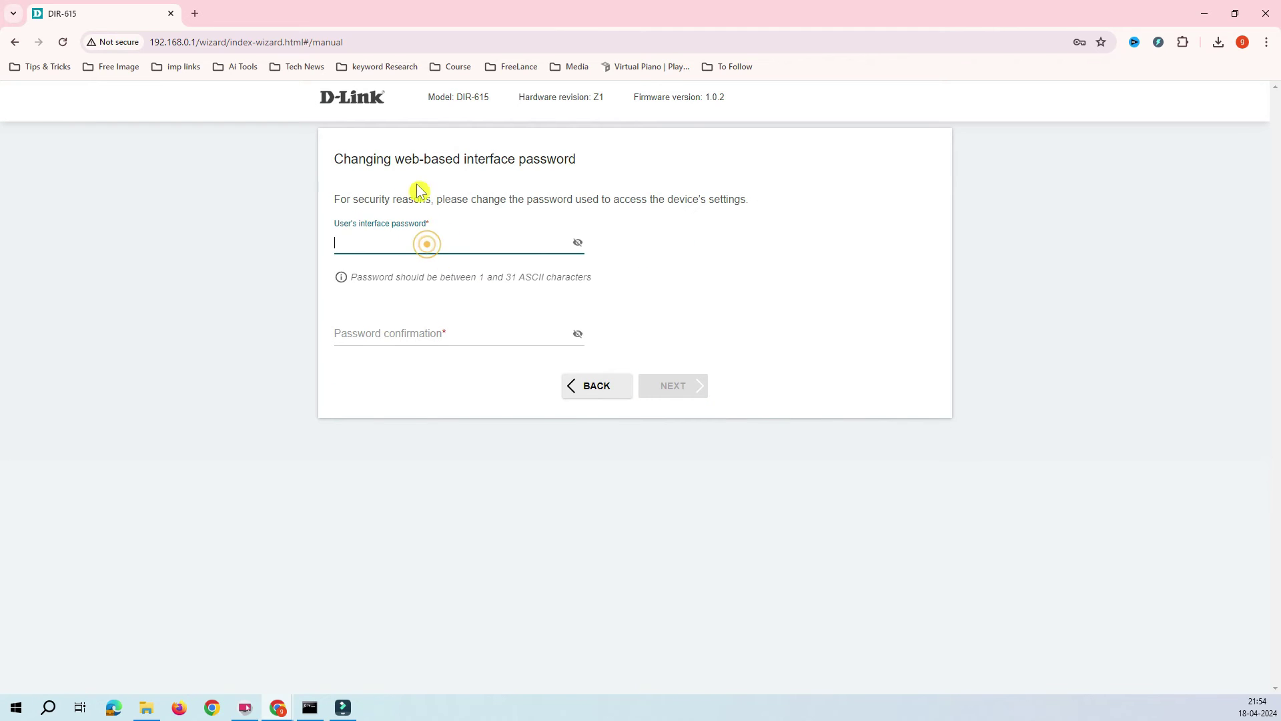
drag(398, 162, 569, 164)
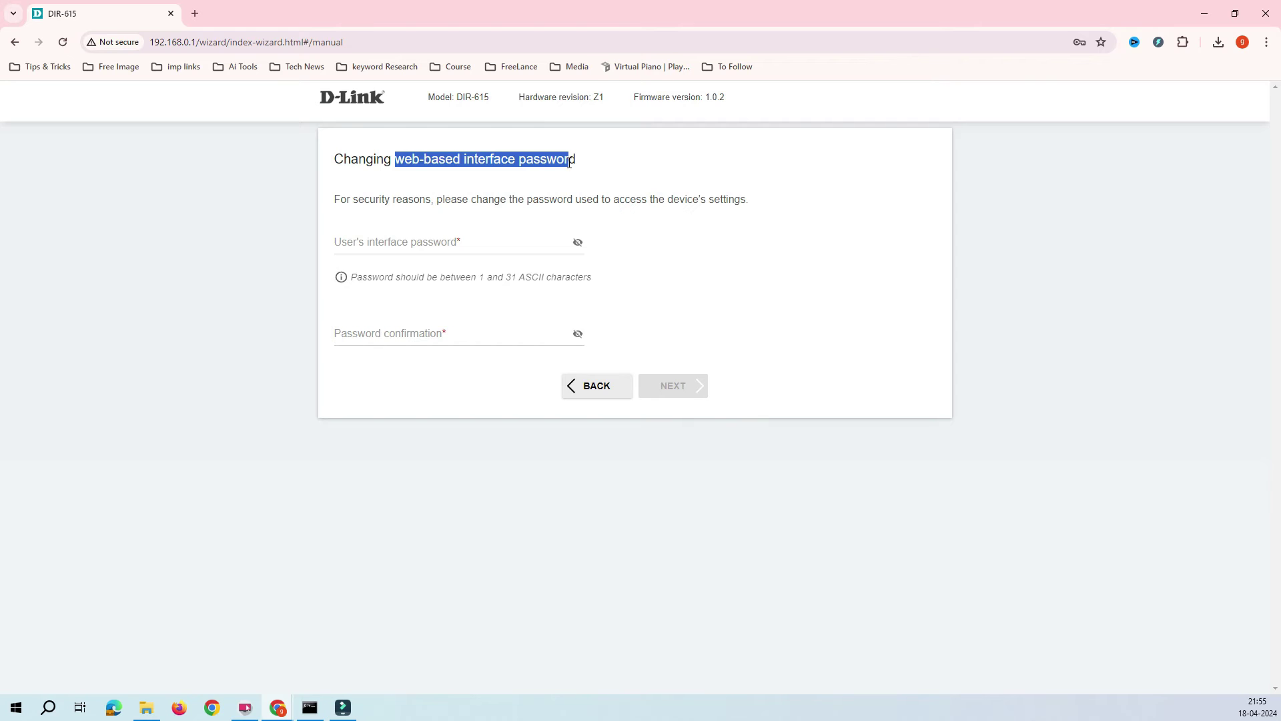
click(169, 45)
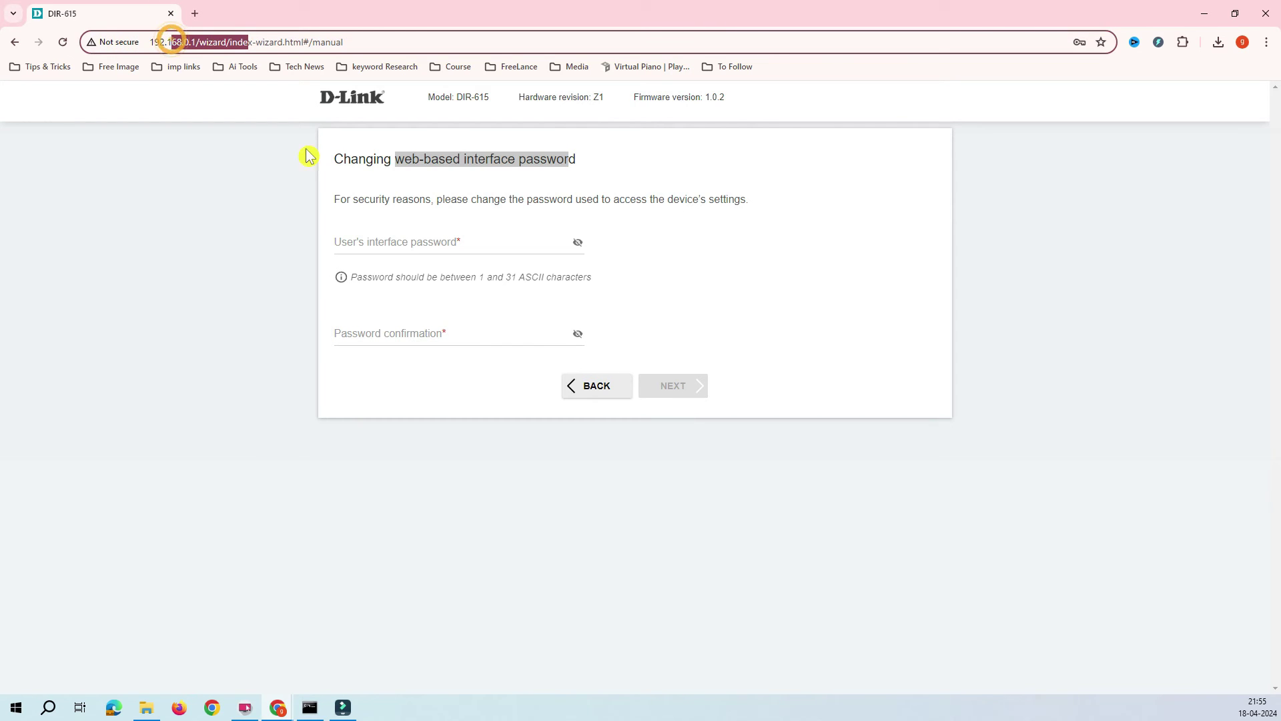
click(380, 238)
text(a)
key(Tab)
key(ctrl+v)
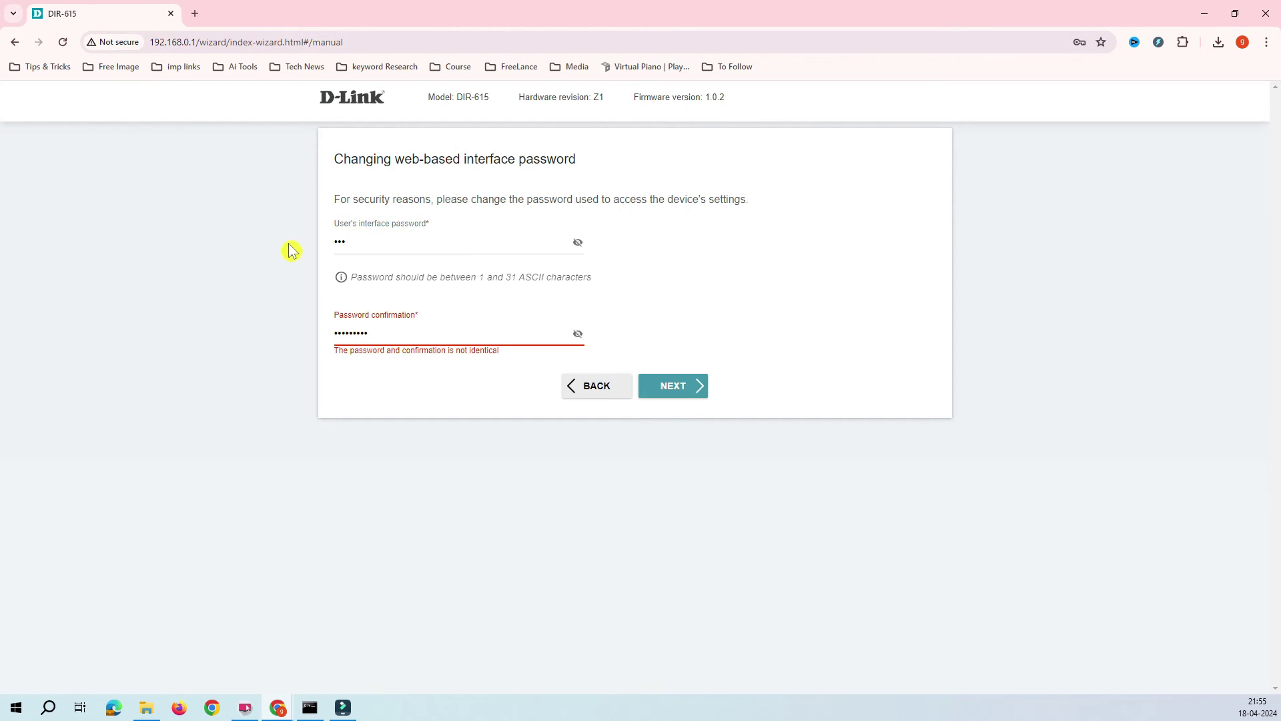
key(shift+Tab)
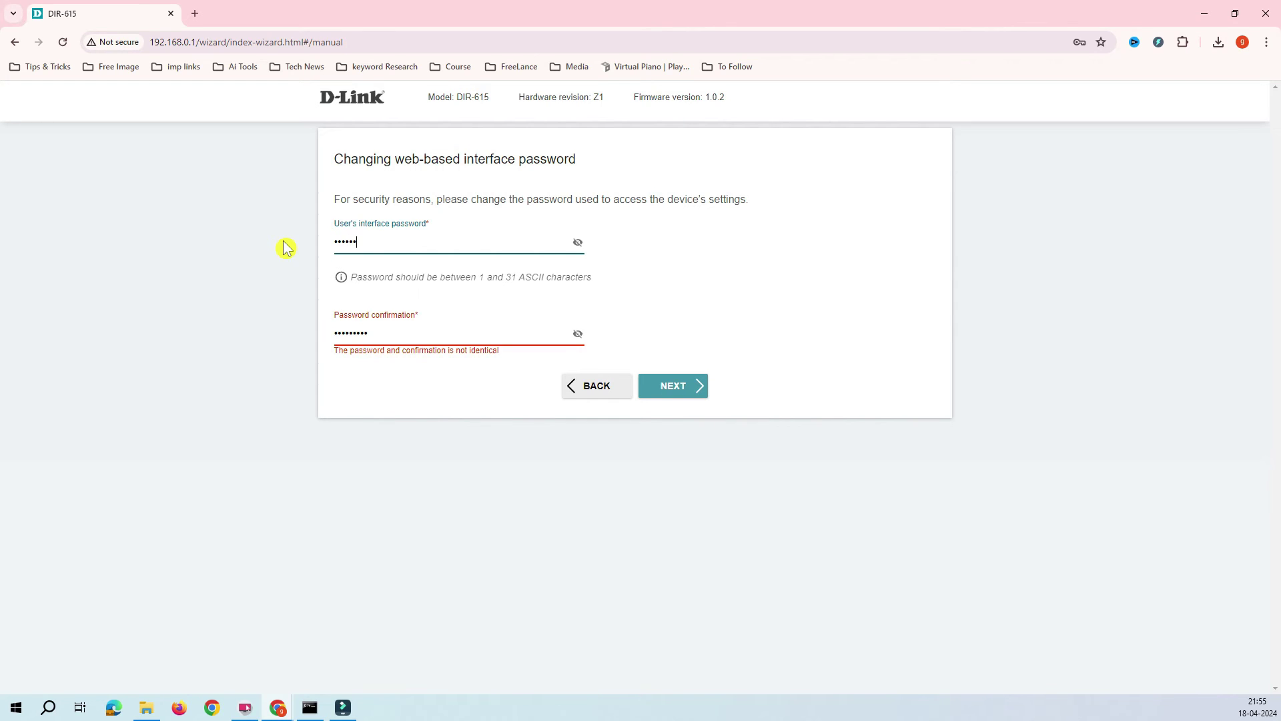
key(ctrl+a)
key(ctrl+v)
key(Tab)
text(a)
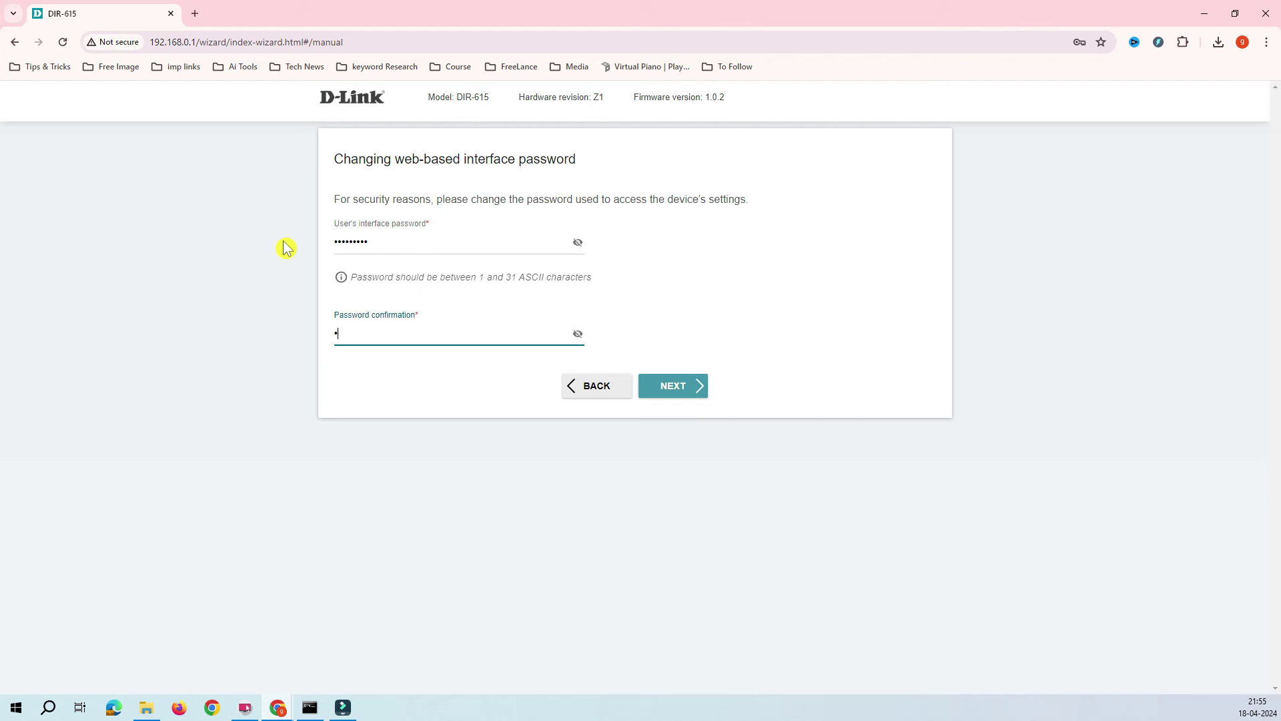
text(dmi)
Continue to the Summary and save the configuration file as settings (2).txt.
click(680, 387)
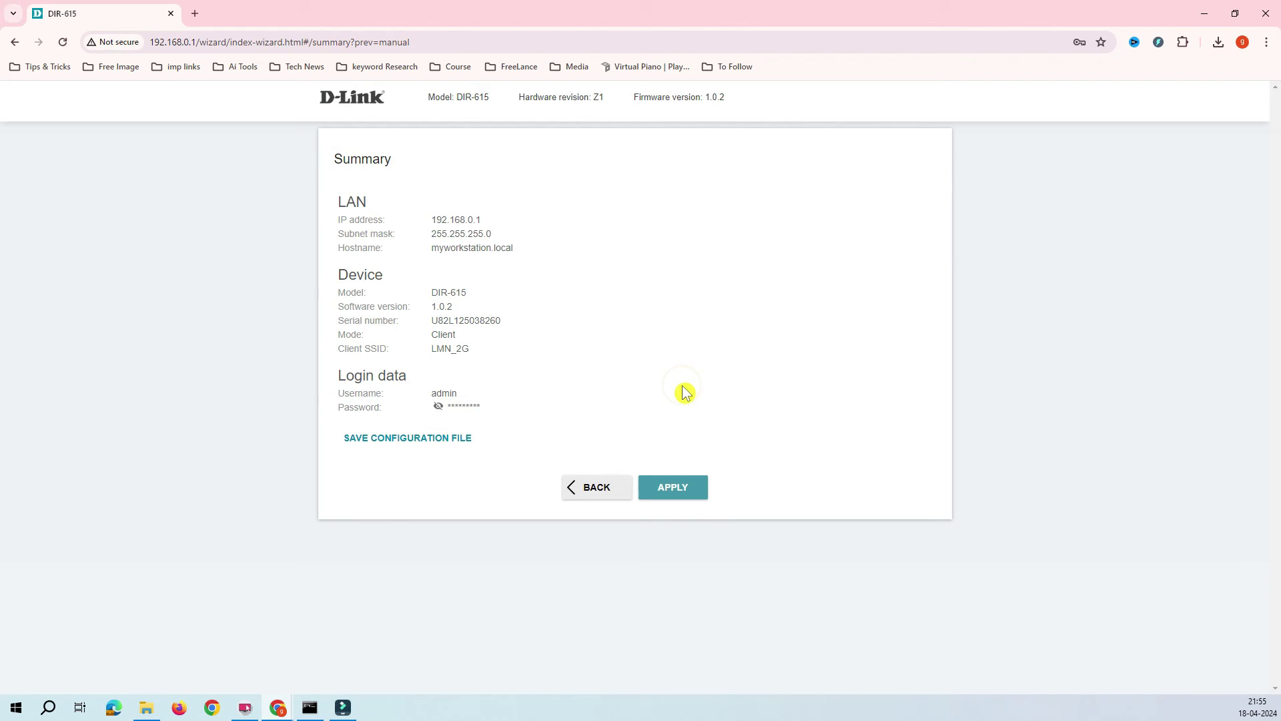
click(552, 385)
click(530, 385)
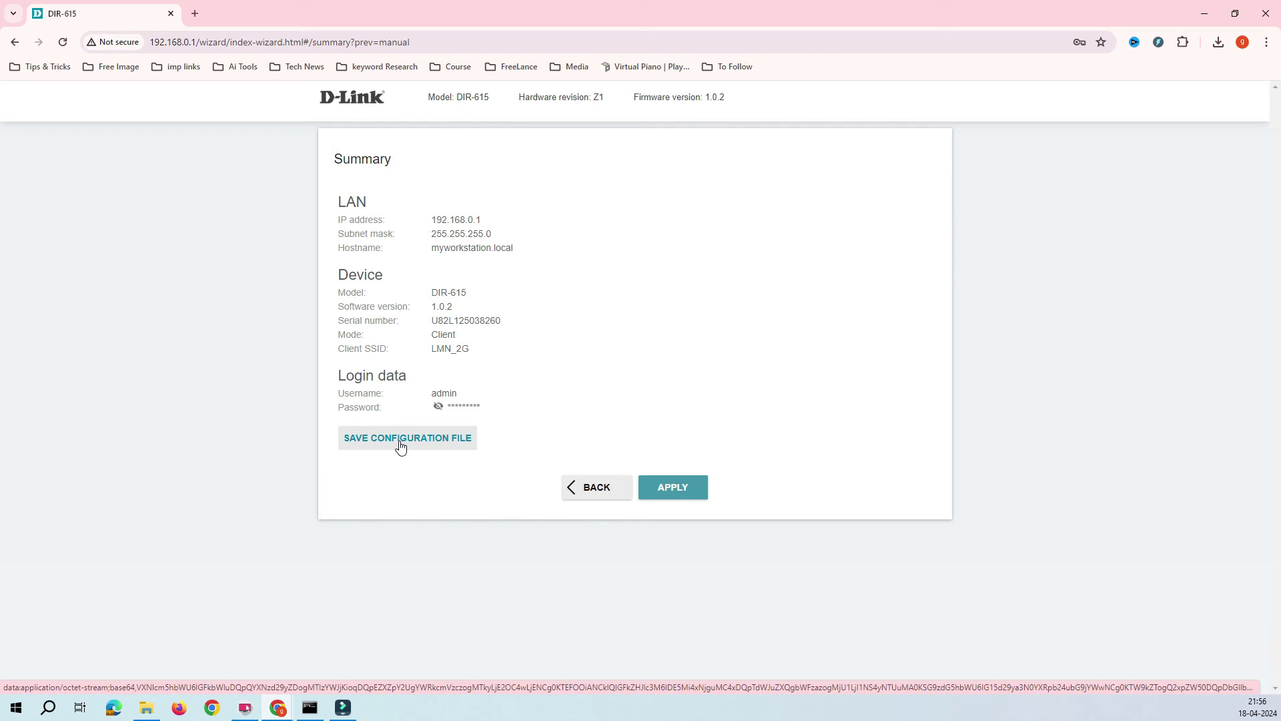
click(400, 447)
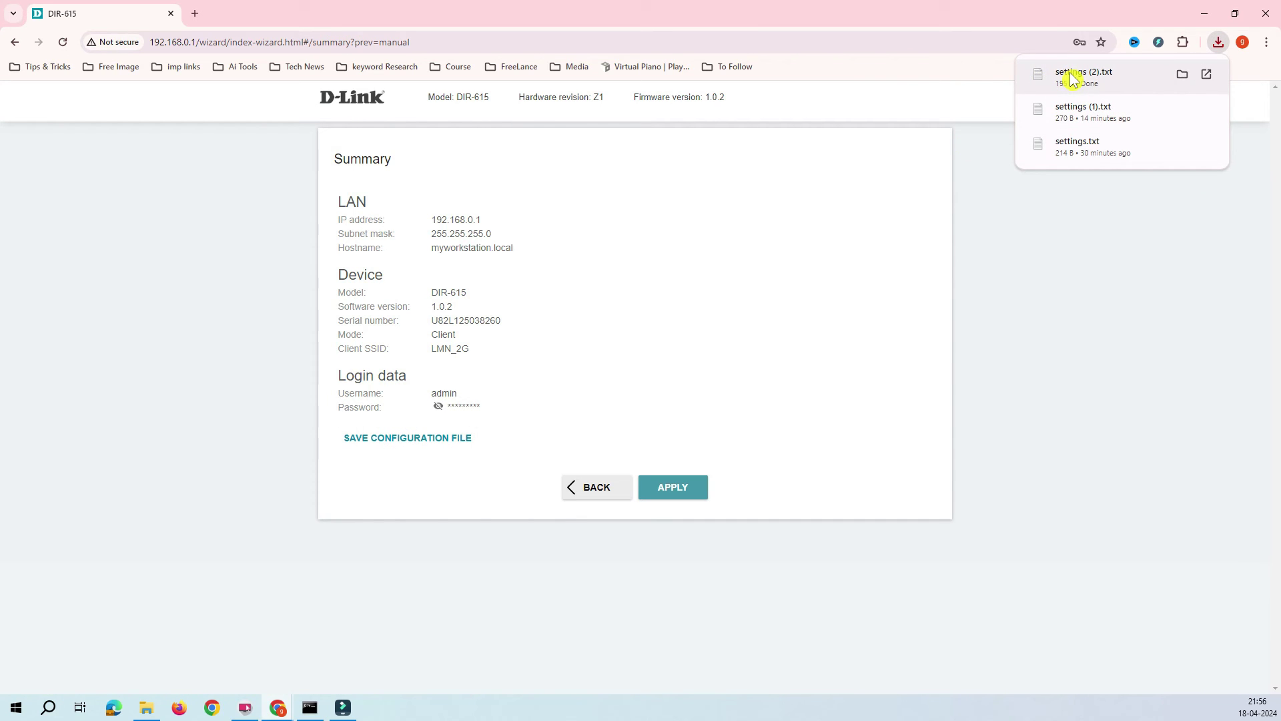
click(941, 194)
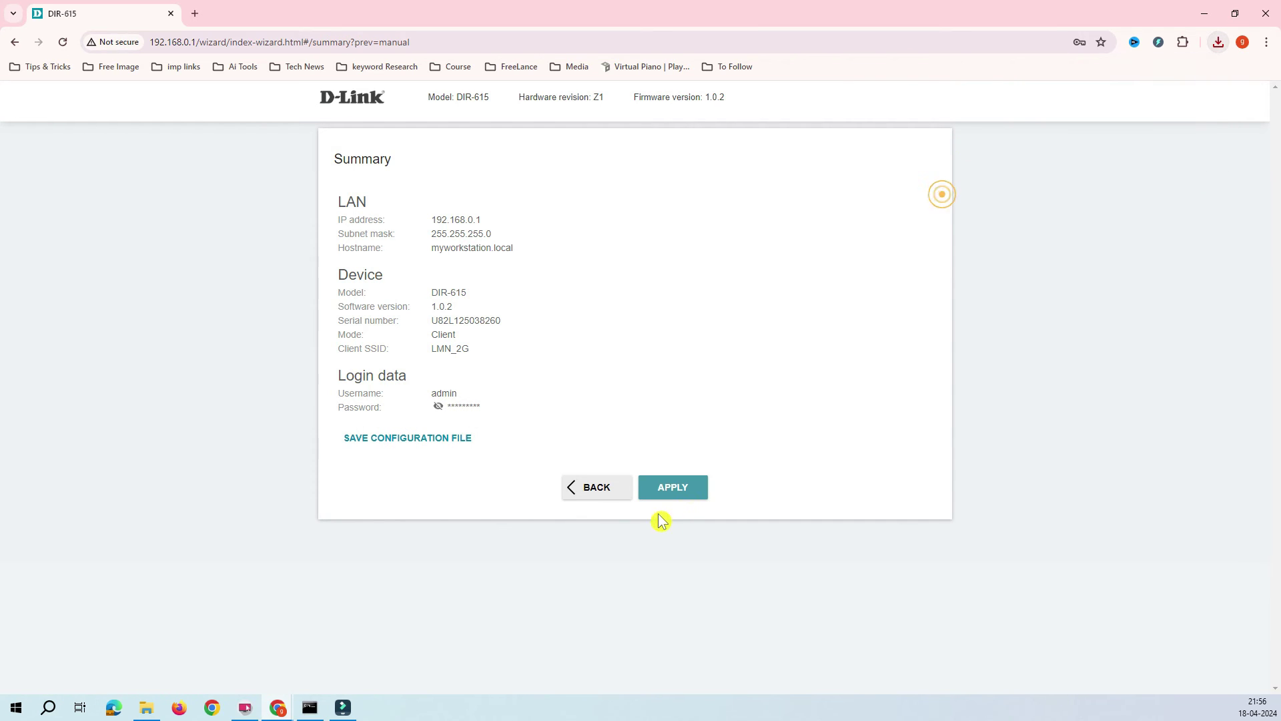
Apply and confirm the Client-mode configuration, then bring up the Windows Run box.
click(686, 484)
click(698, 128)
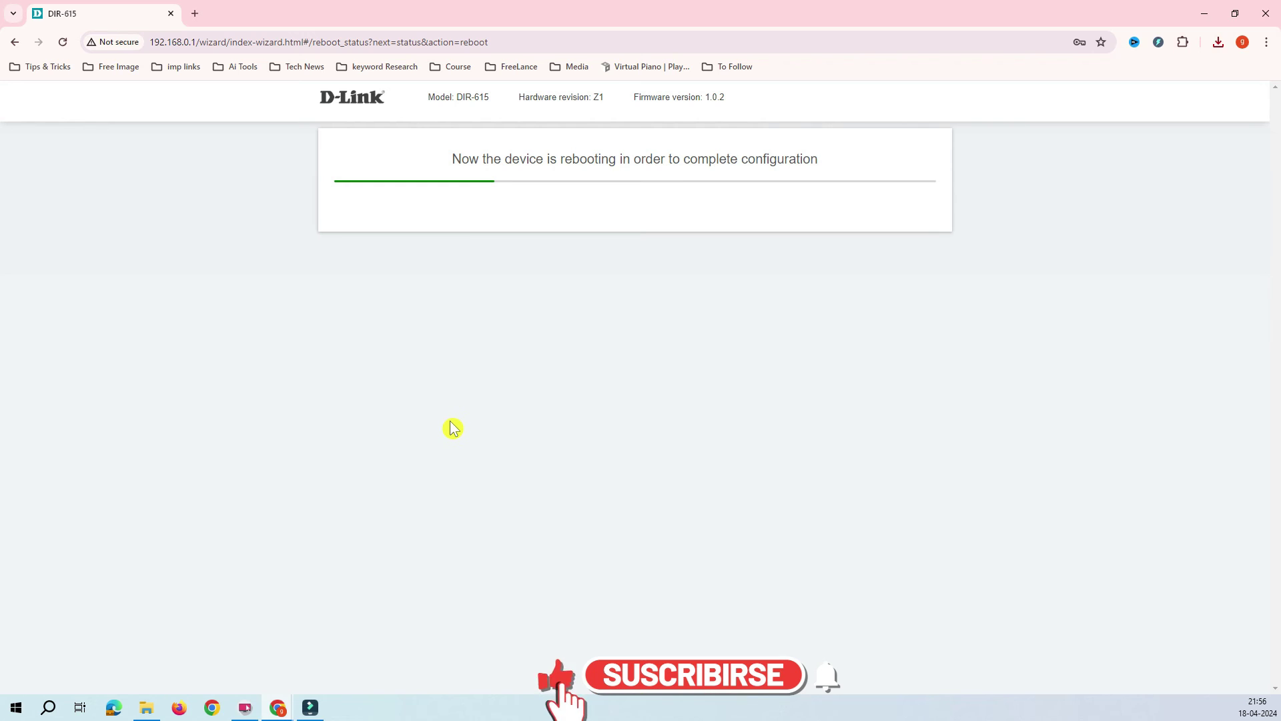
right_click(20, 709)
click(65, 641)
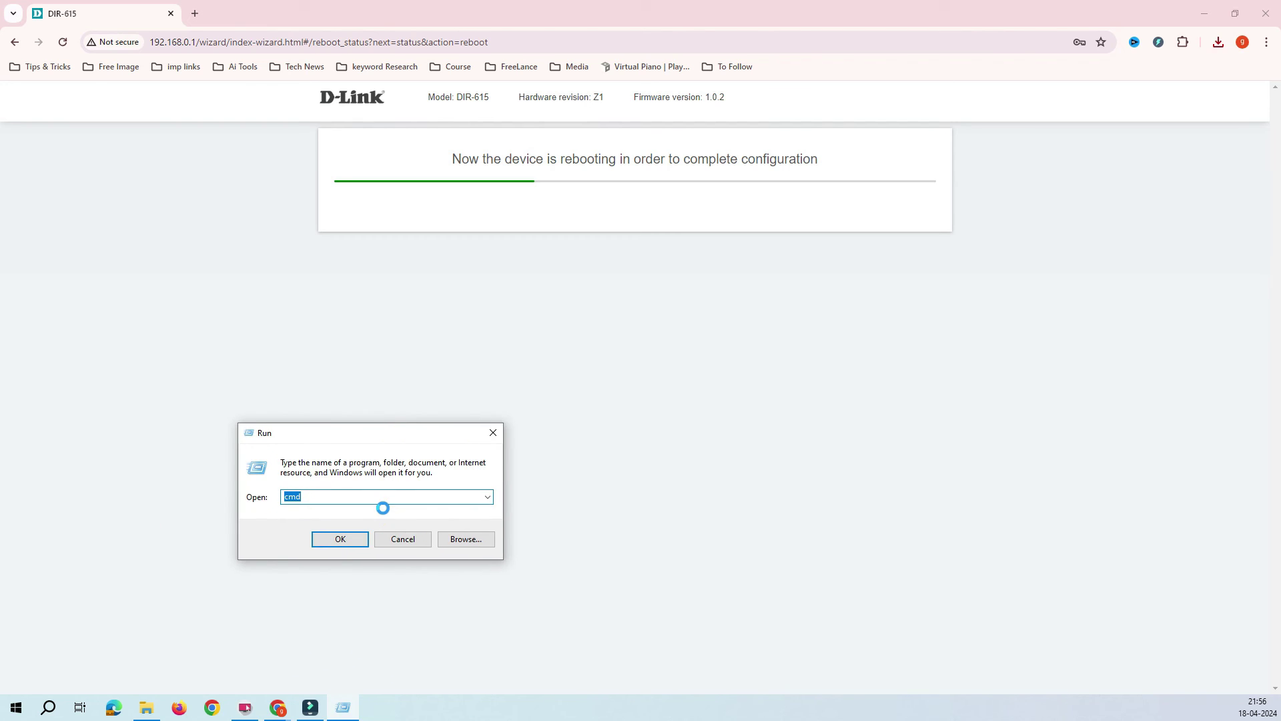
Launch cmd and ping 8.8.8.8, which reports destination host unreachable.
key(Return)
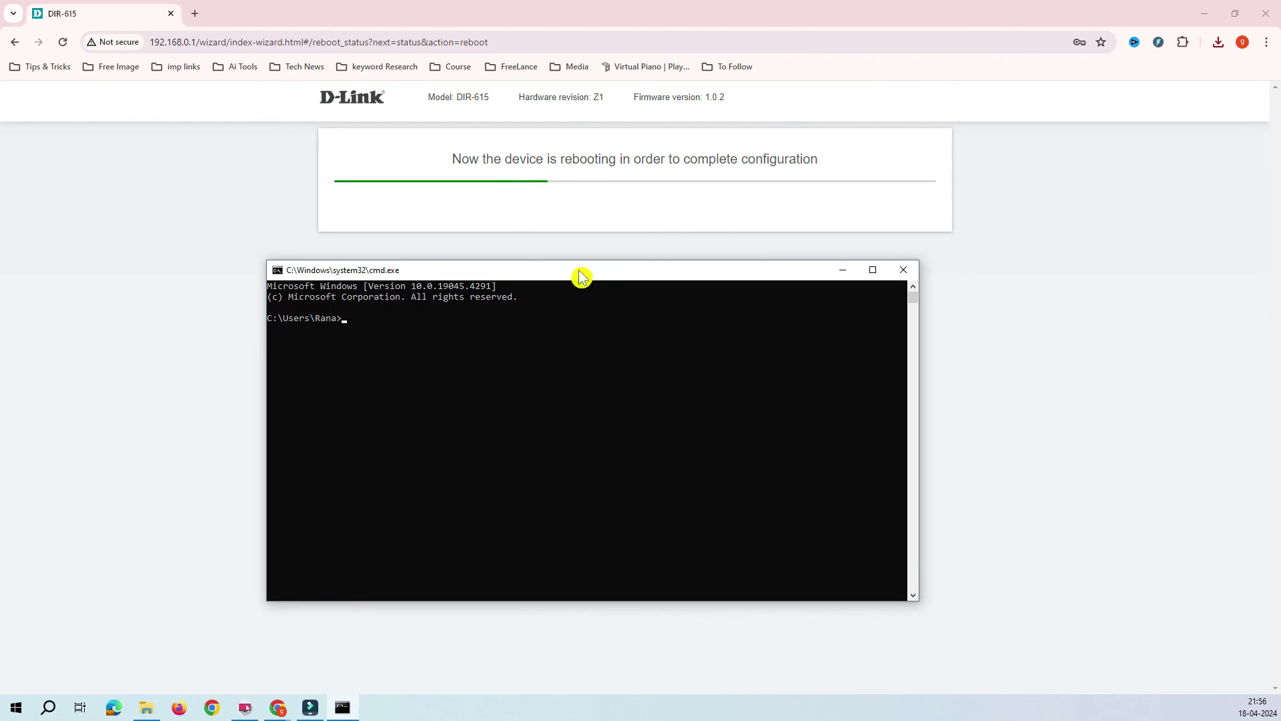
click(486, 371)
text(ping)
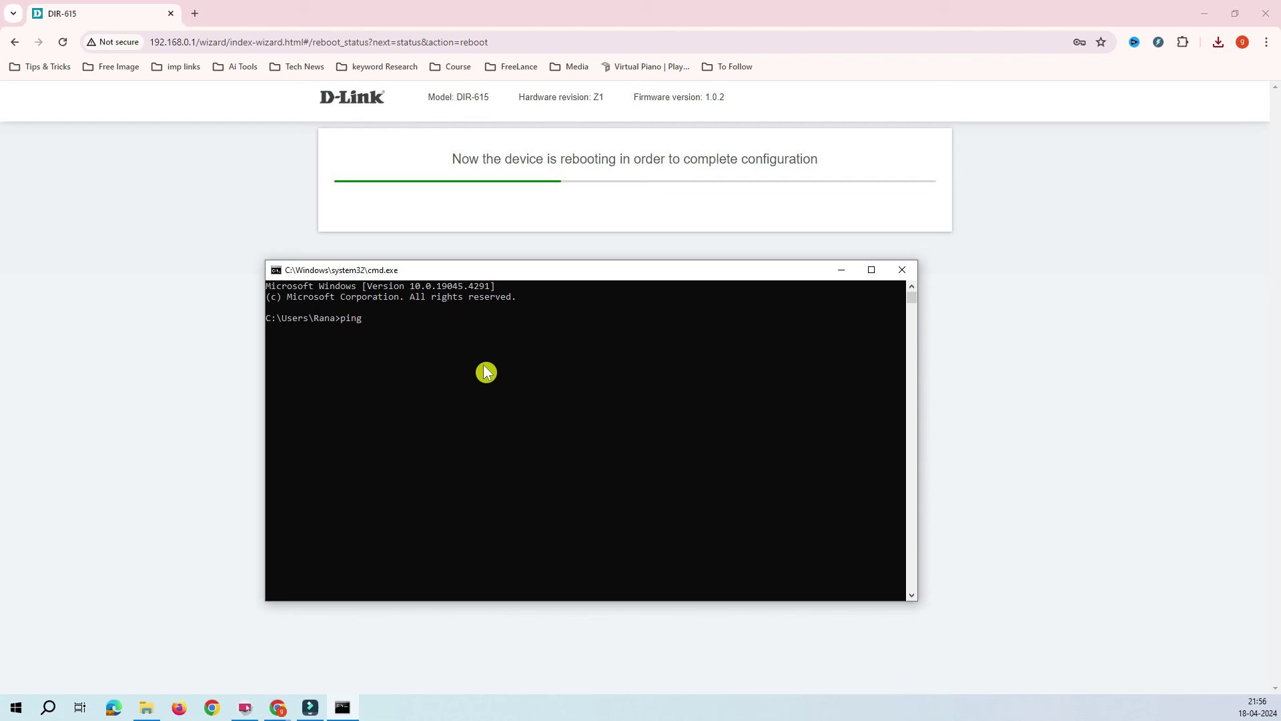
text( 8.8.8.8)
key(Return)
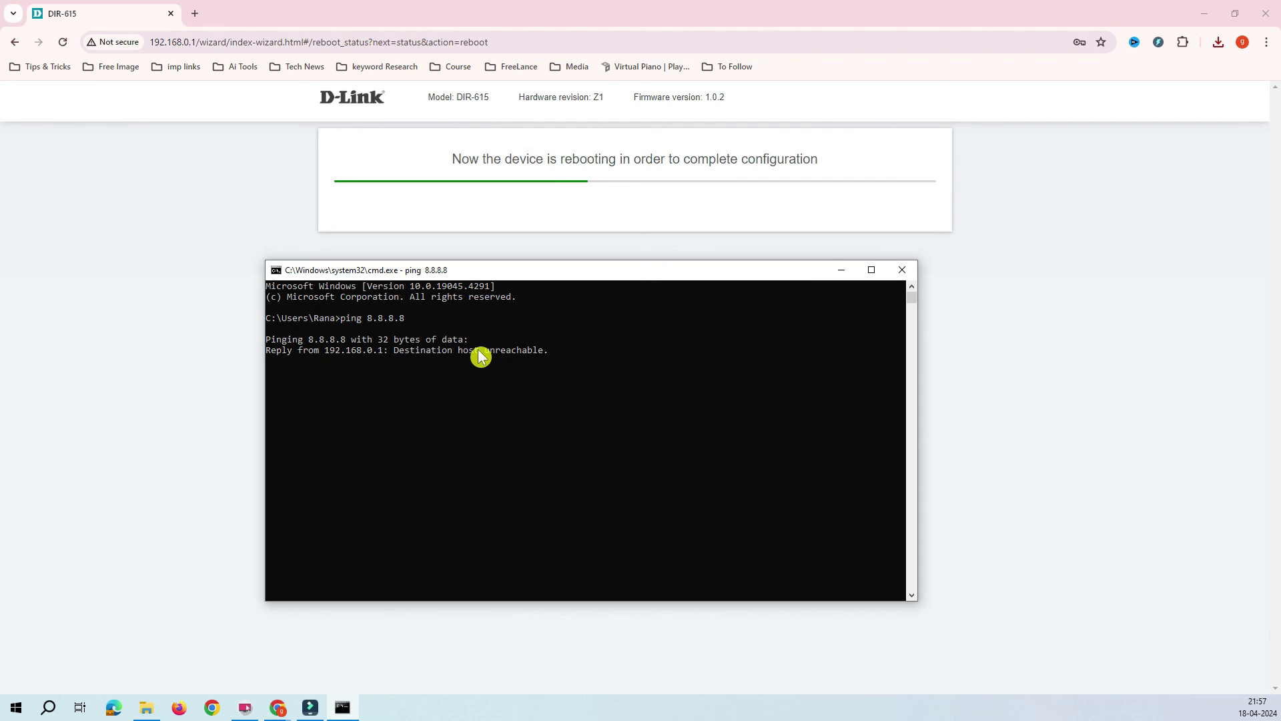
drag(492, 352, 275, 318)
click(306, 341)
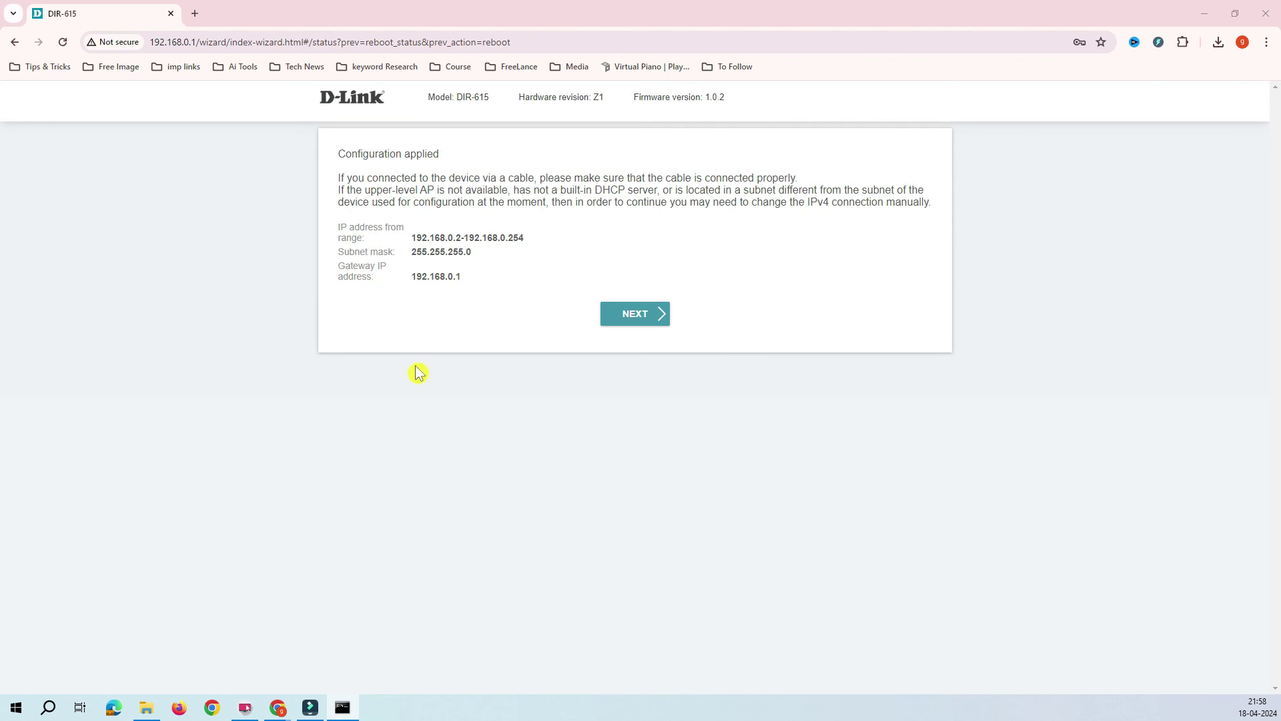
Read through the Configuration applied notice, then continue to the device availability check.
drag(345, 155, 471, 163)
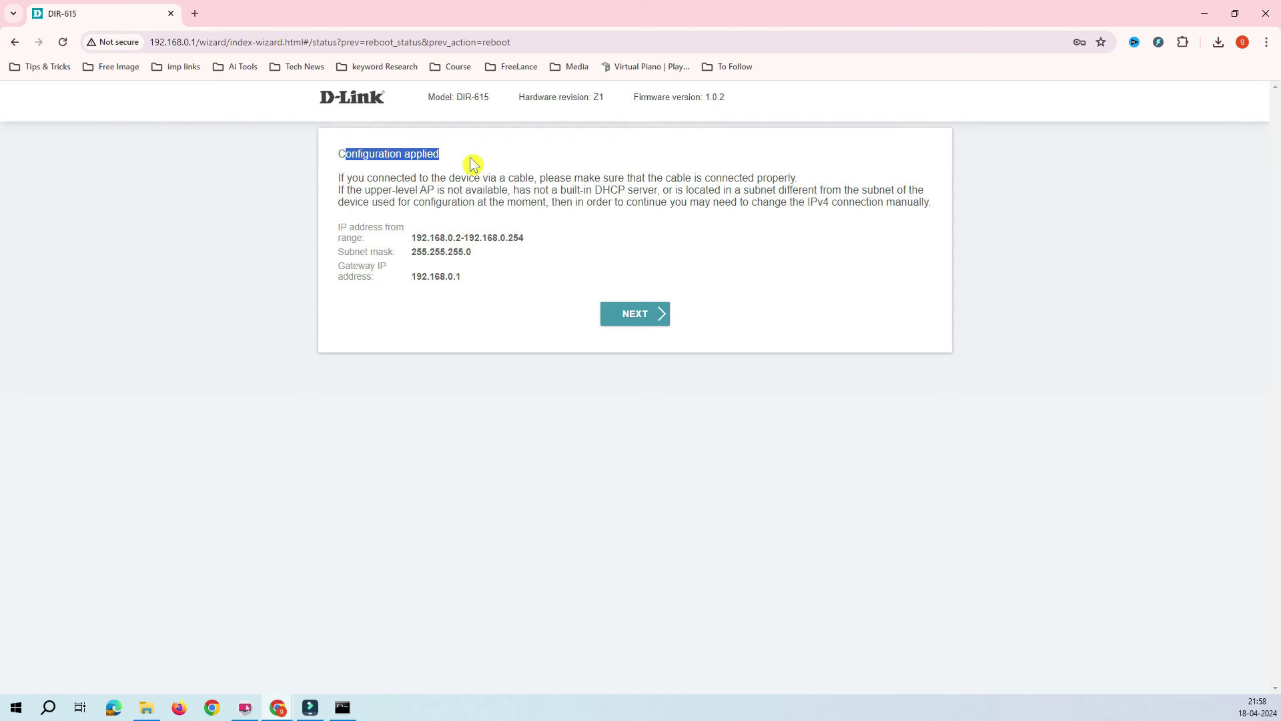
click(471, 163)
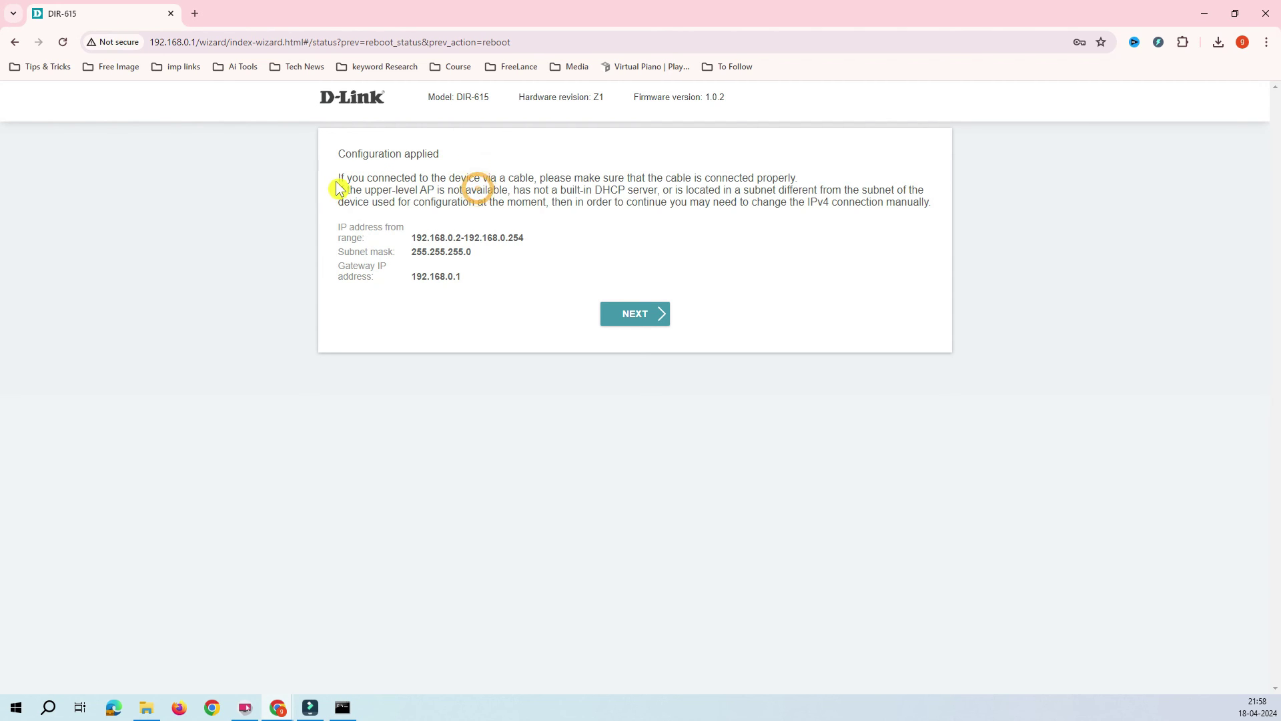
drag(338, 178, 508, 180)
click(567, 198)
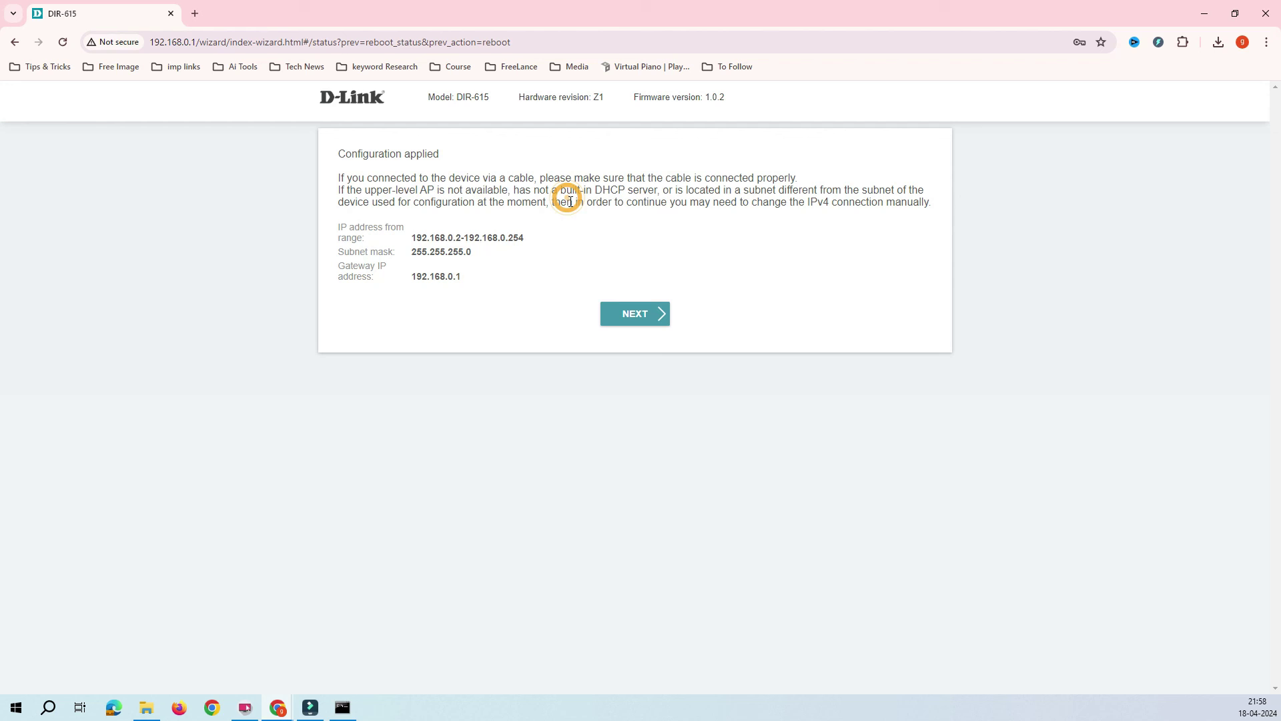
drag(603, 178, 695, 178)
click(712, 202)
drag(808, 178, 706, 179)
click(708, 220)
click(650, 319)
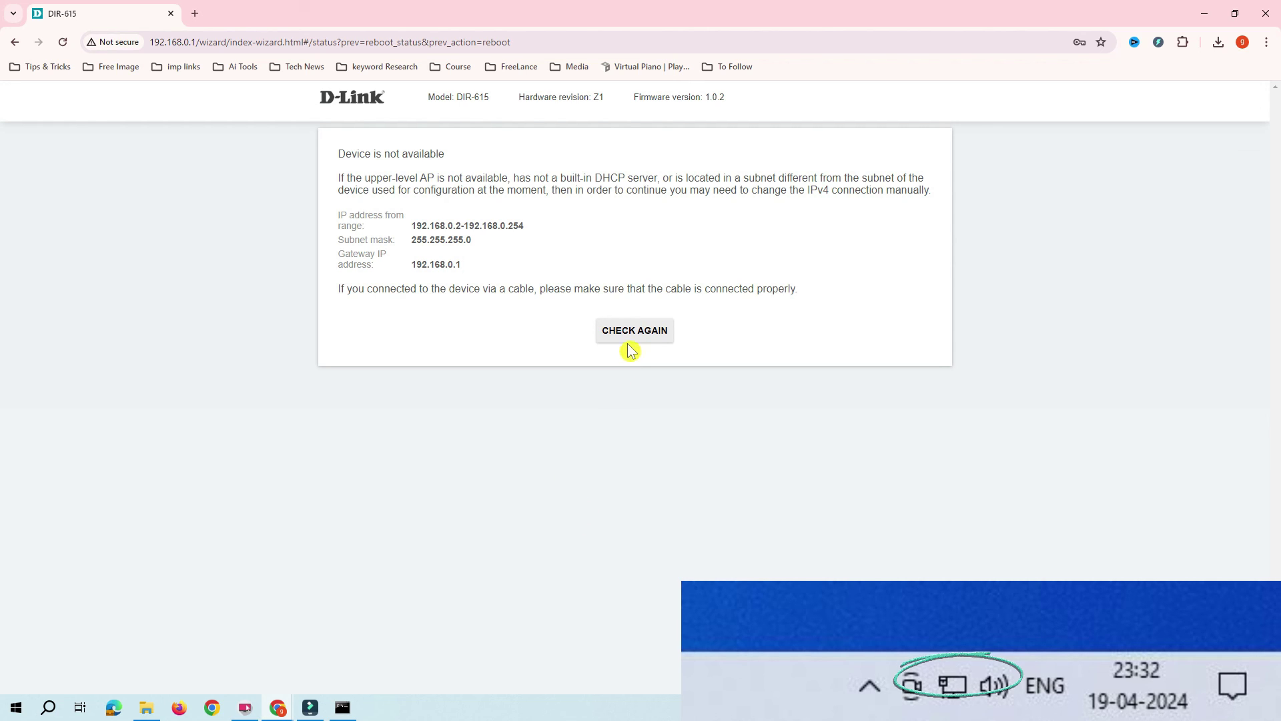
Ping 8.8.8.8 again from the Command Prompt to confirm replies come back.
key(alt+Tab)
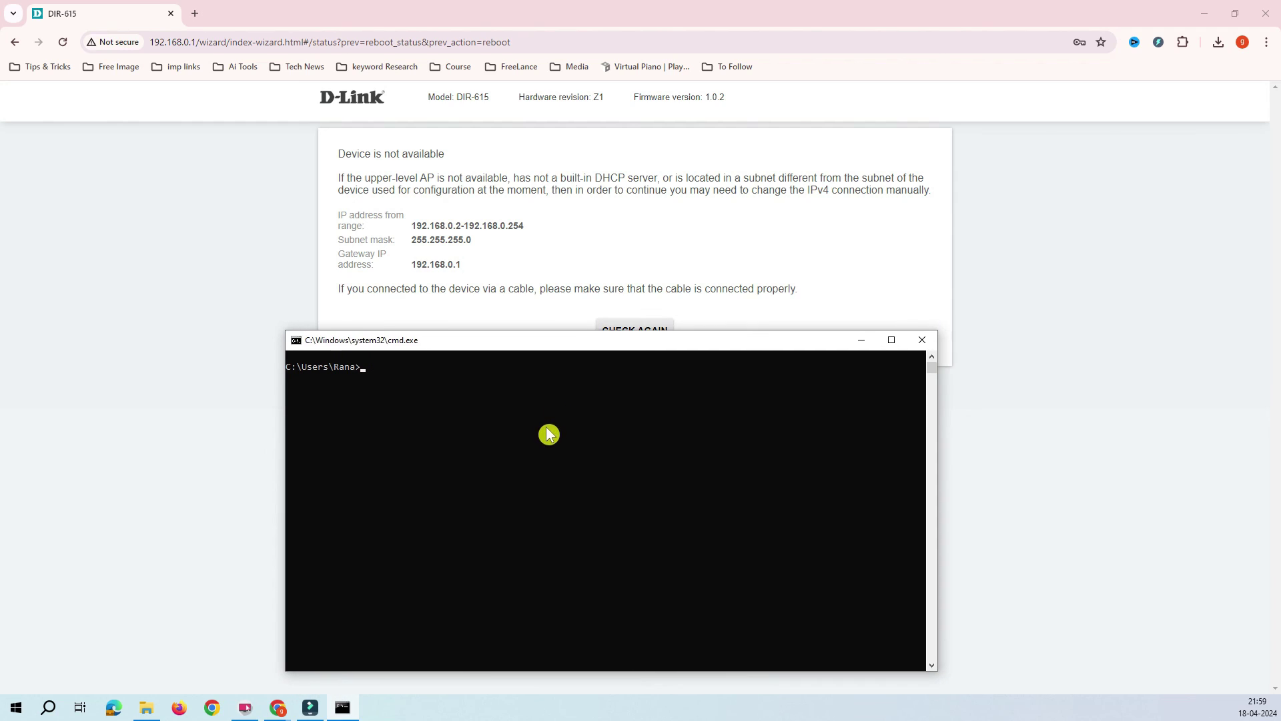
text(ping 8.8.8.8)
key(Return)
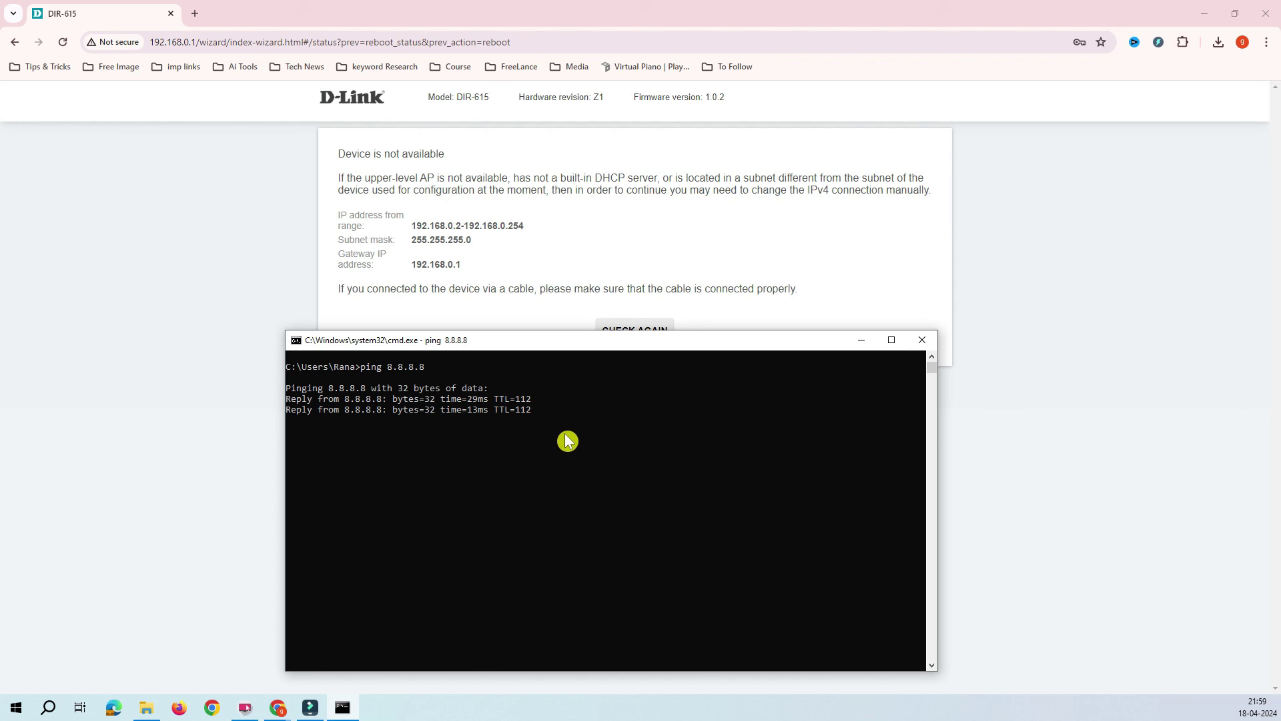
Highlight the ping reply lines and open a new Chrome tab.
click(566, 446)
click(422, 410)
drag(357, 398, 509, 451)
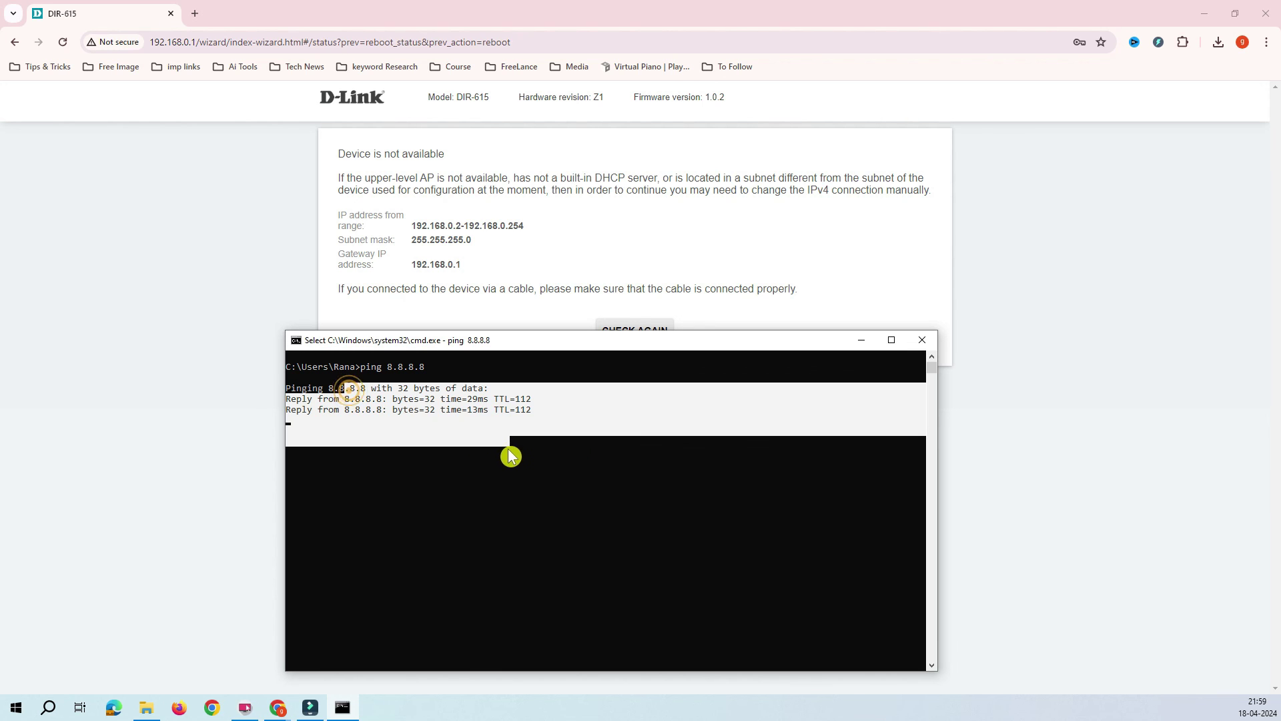
click(195, 13)
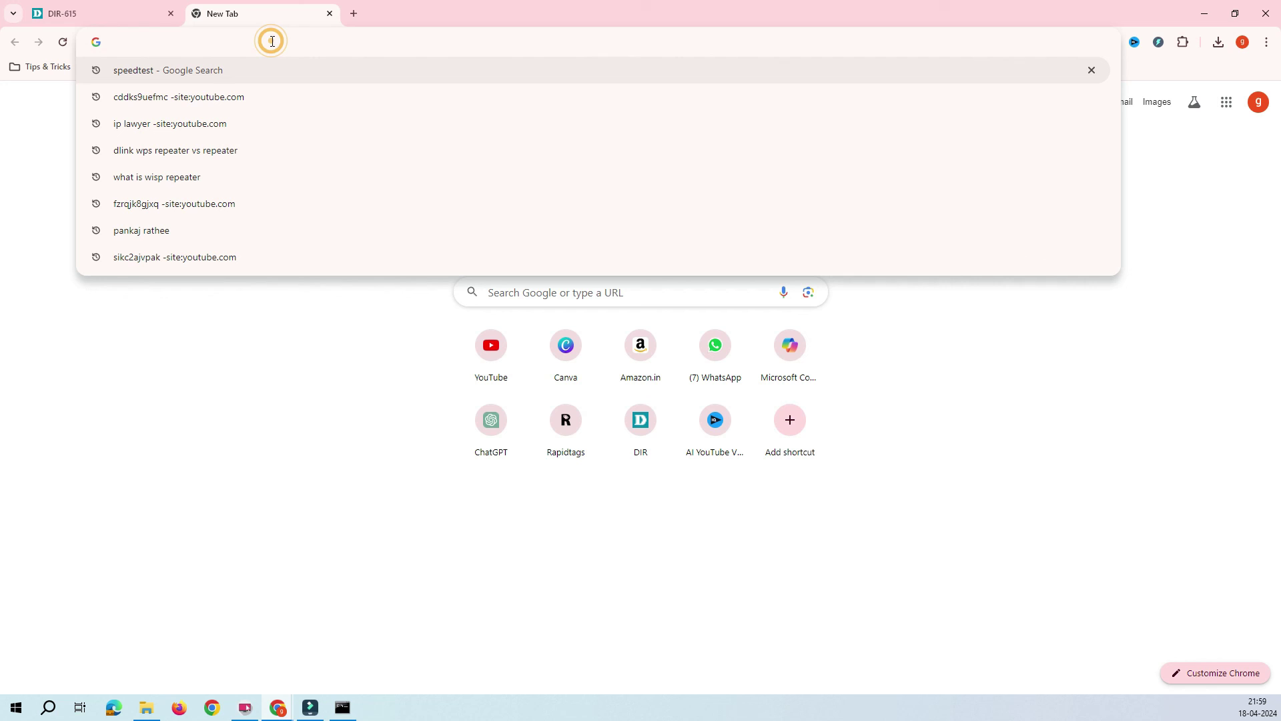
Run a Google search for 'google translate' and check the results load.
text(google)
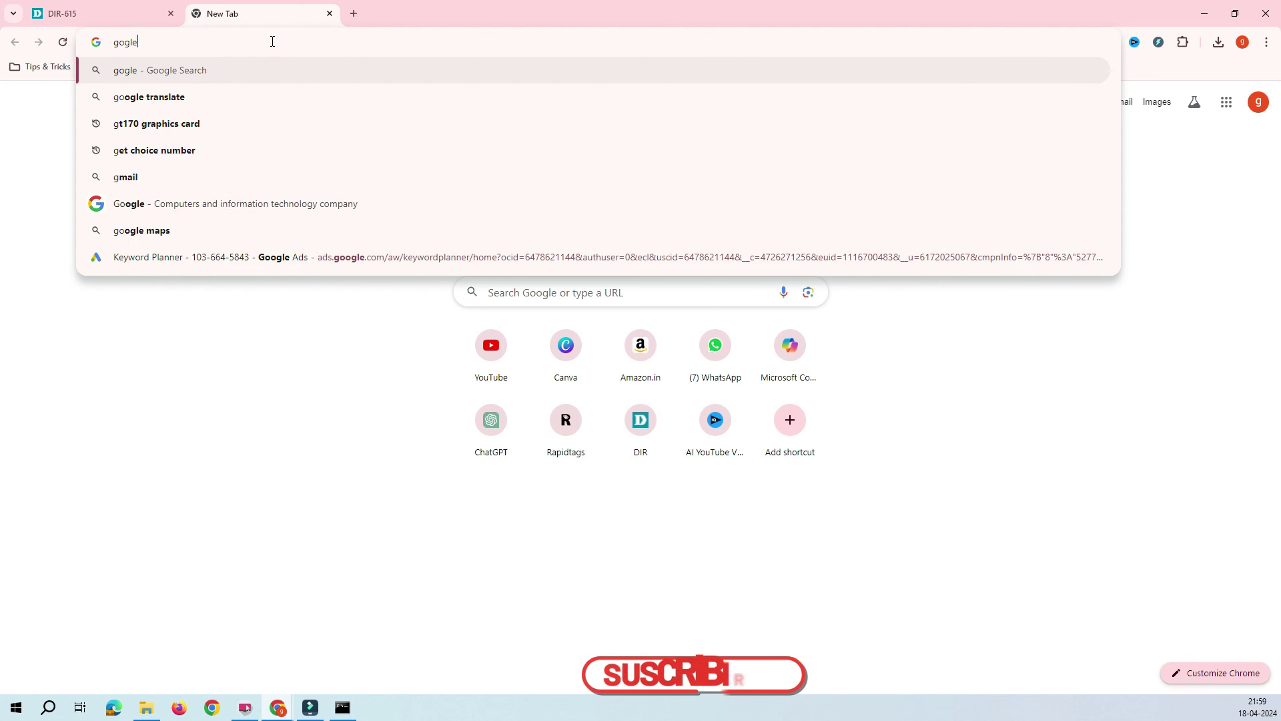
key(BackSpace)
key(BackSpace)
key(BackSpace)
key(Return)
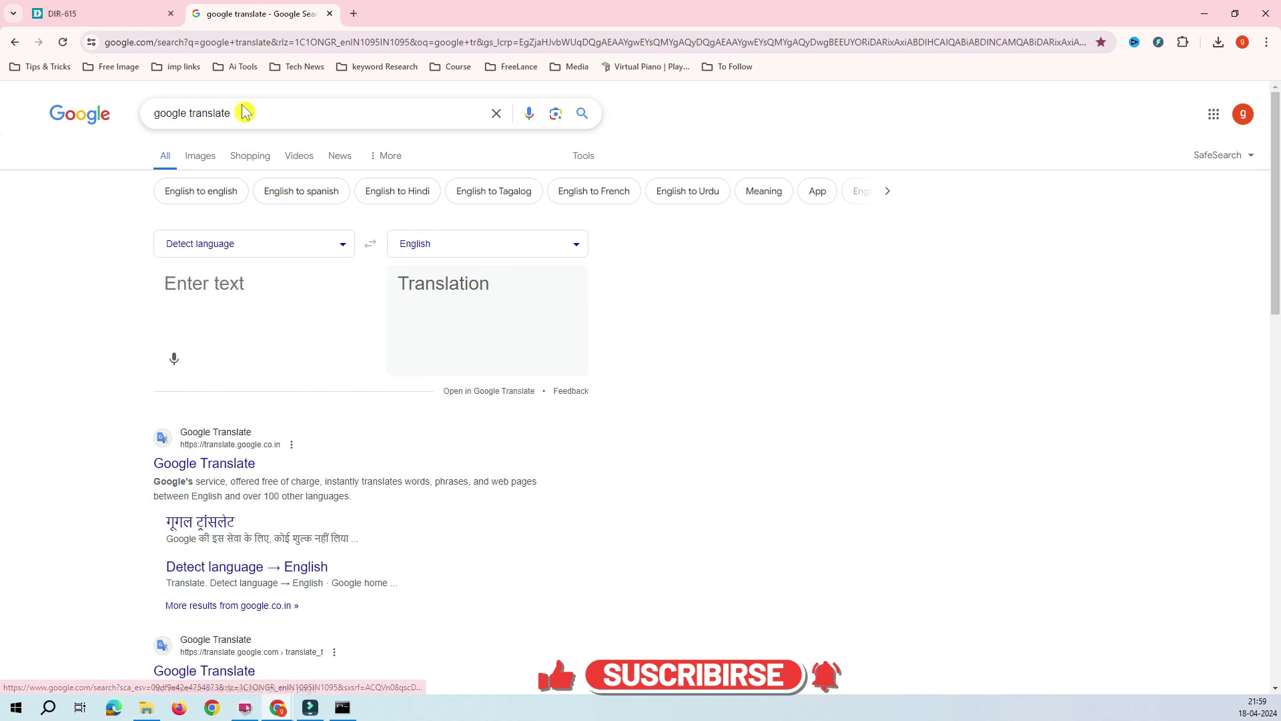
drag(244, 112, 120, 114)
click(253, 112)
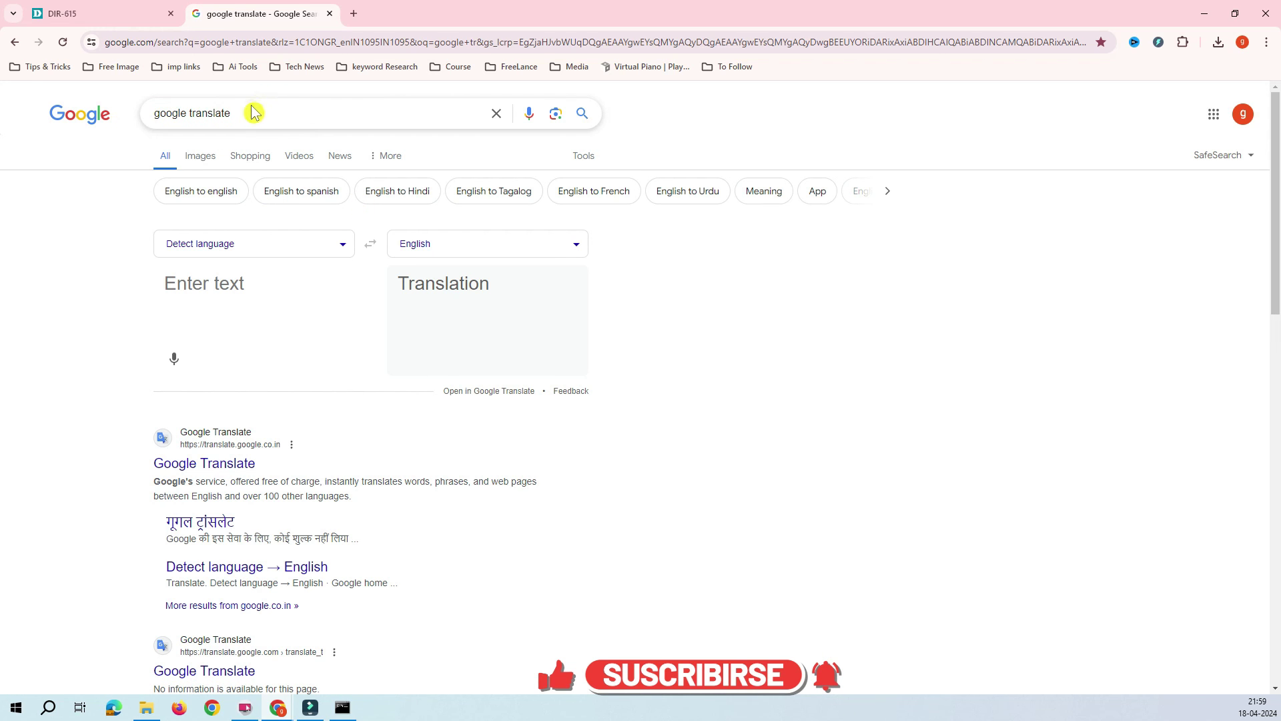
Search for 'msn', then return to the DIR-615 router tab.
click(266, 43)
text(msn)
key(Return)
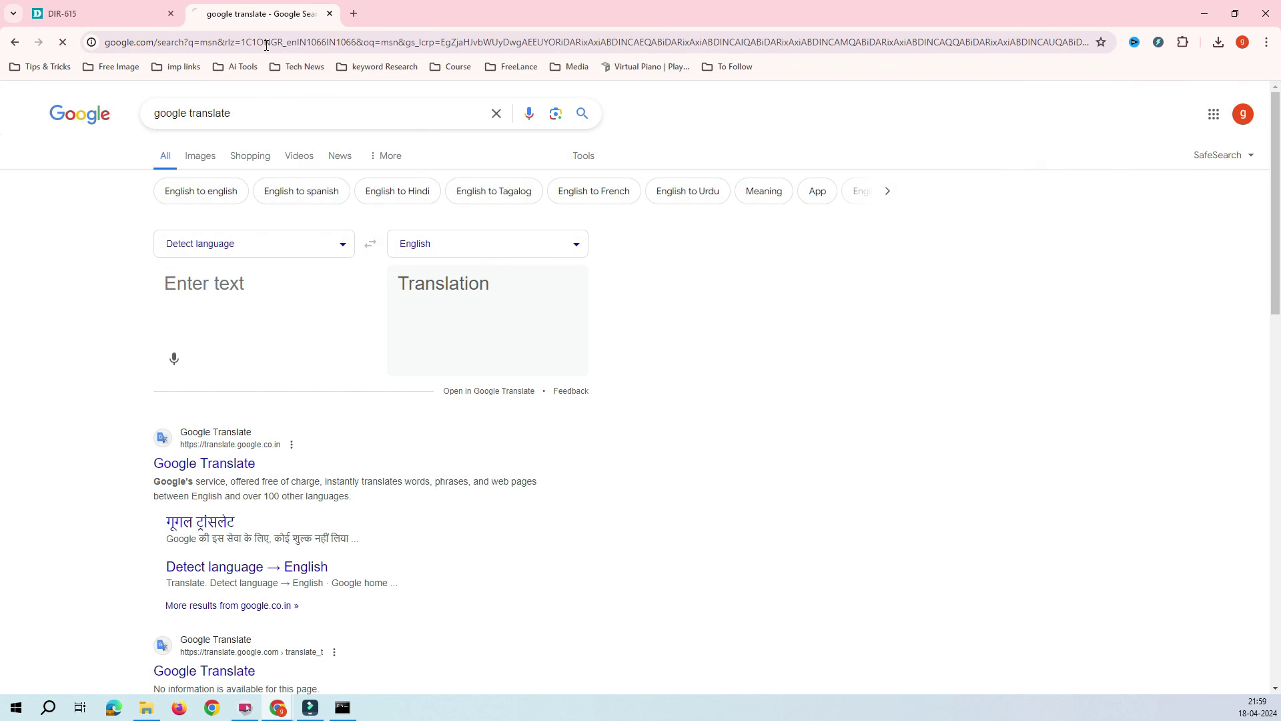
click(59, 13)
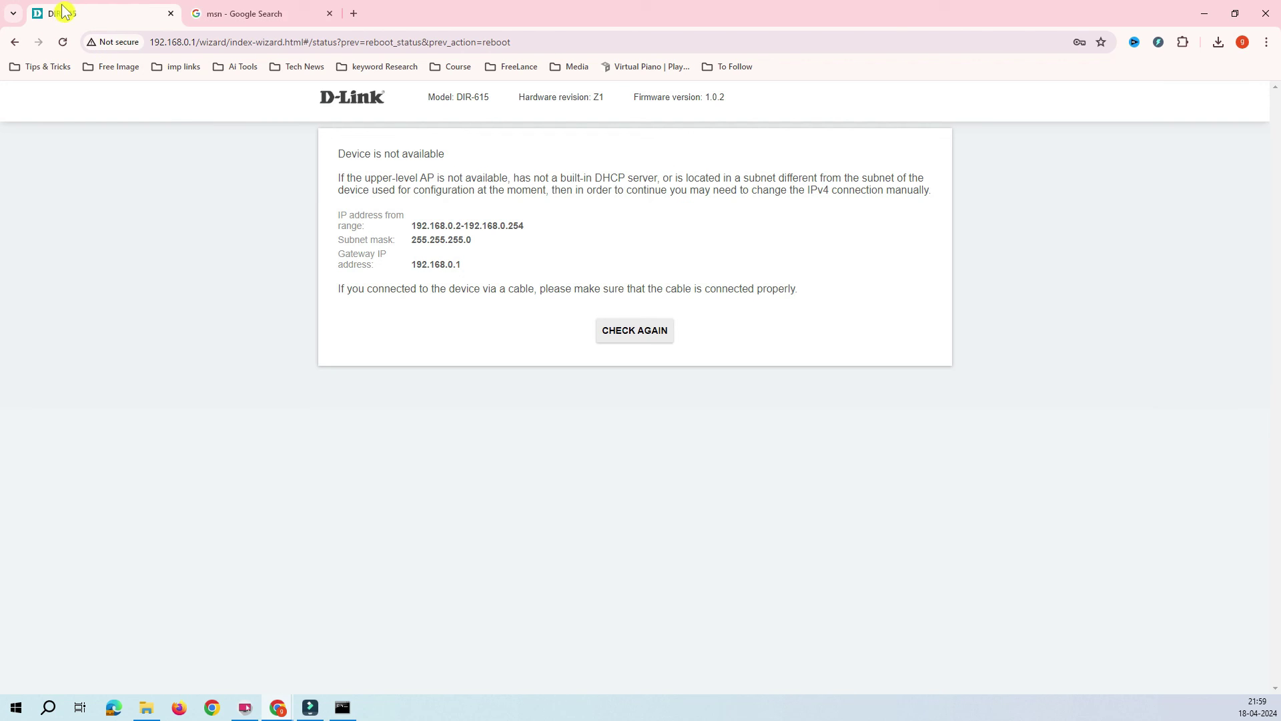